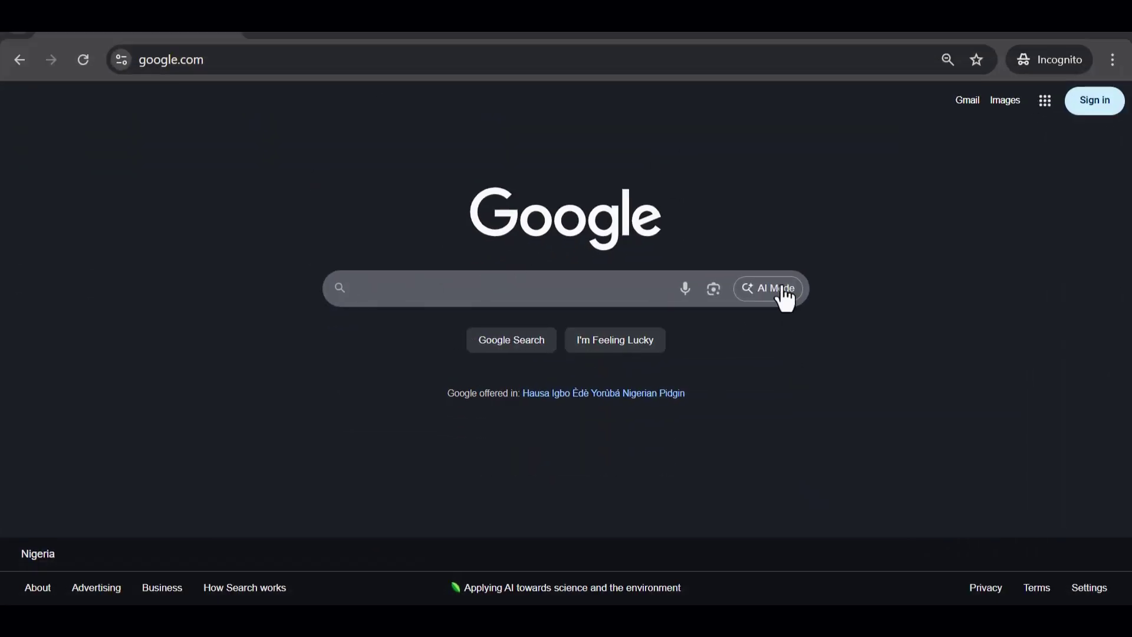
Step: Search Google for 'hix ai', fixing the typo, and check that hix.ai is listed first
left_click(404, 288)
type("hi ai")
key("BackSpace")
key("BackSpace")
key("BackSpace")
key("BackSpace")
key("BackSpace")
type("hix")
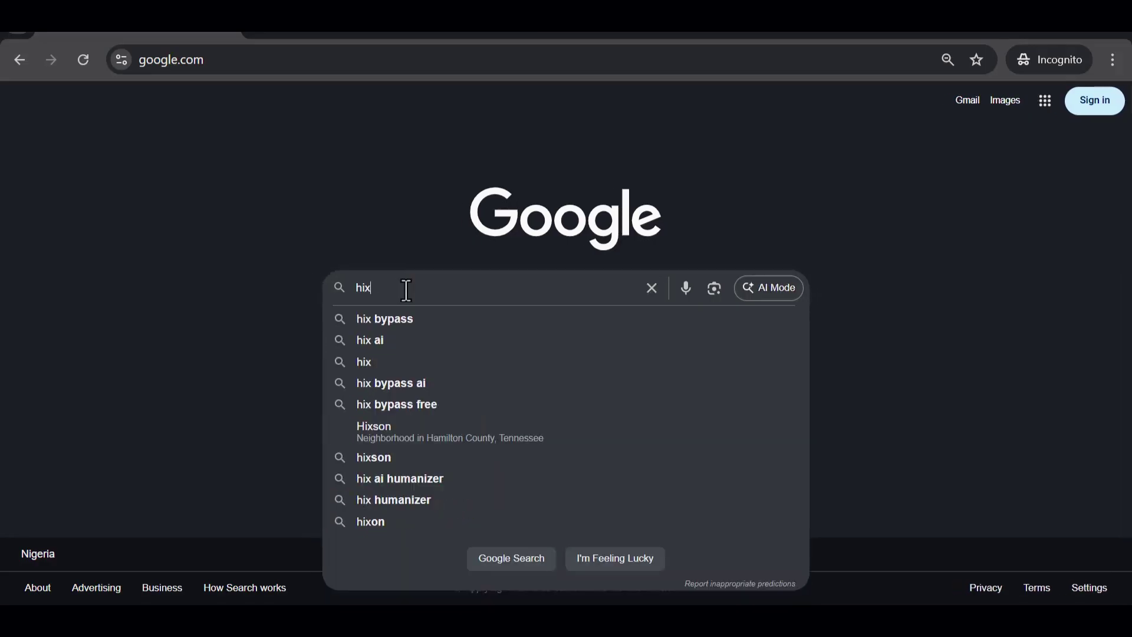
type(" ai")
key("Return")
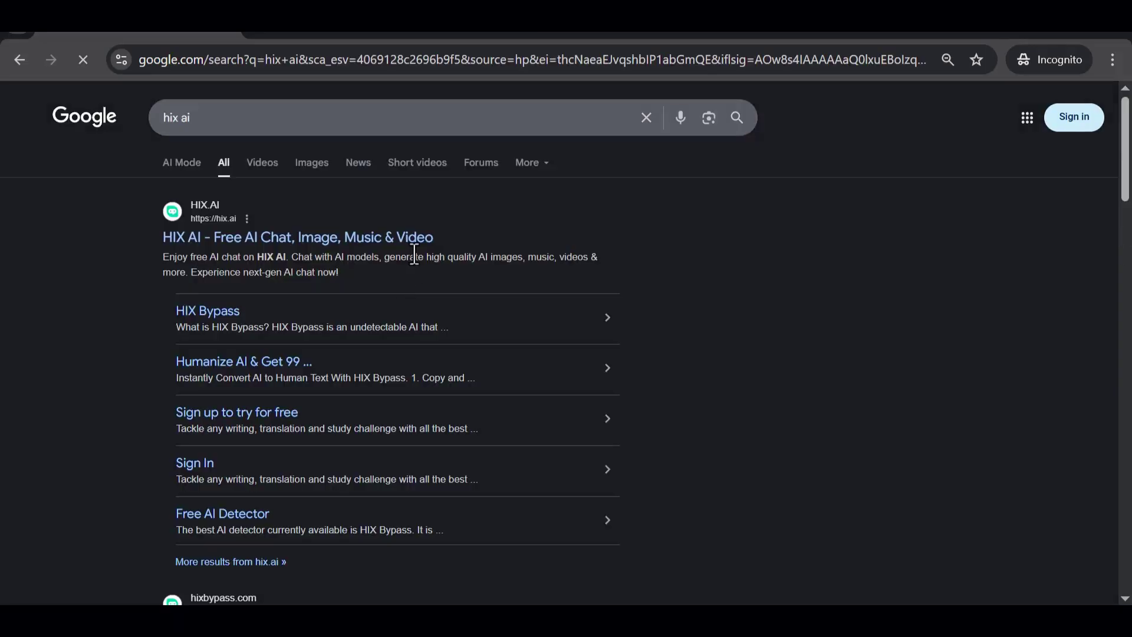
scroll(195, 375, "down", 3)
scroll(290, 383, "up", 3)
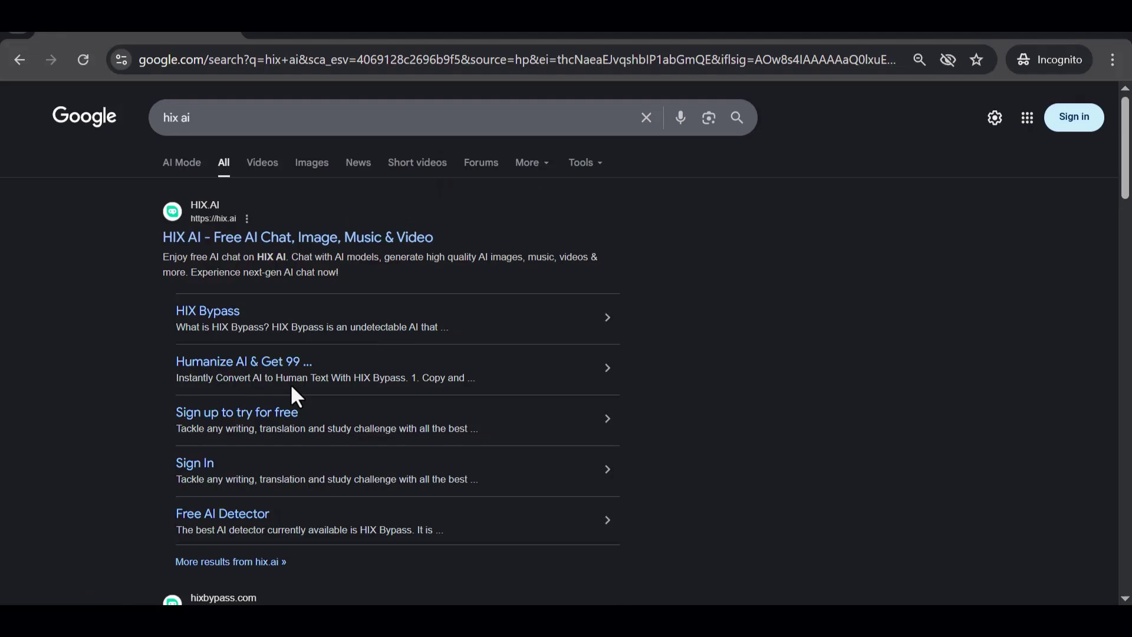
Step: Open the official hix.ai result and scroll through the HIX AI landing page
left_click(269, 250)
scroll(677, 373, "down", 2)
scroll(387, 345, "up", 2)
scroll(630, 317, "down", 6)
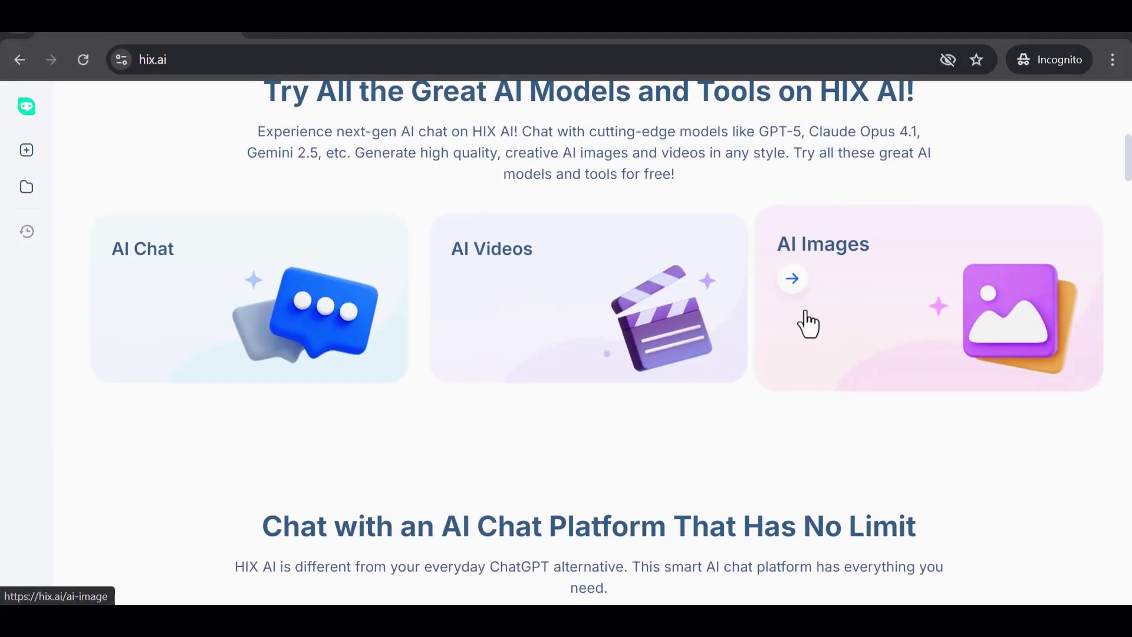
scroll(267, 352, "down", 20)
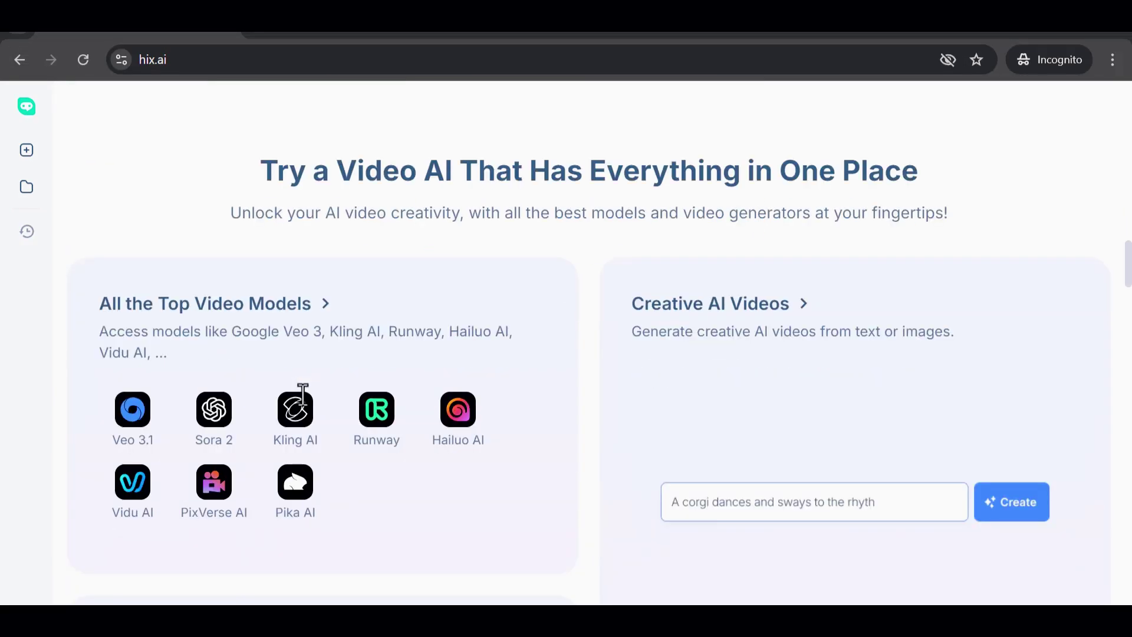
scroll(623, 402, "down", 3)
scroll(623, 402, "up", 15)
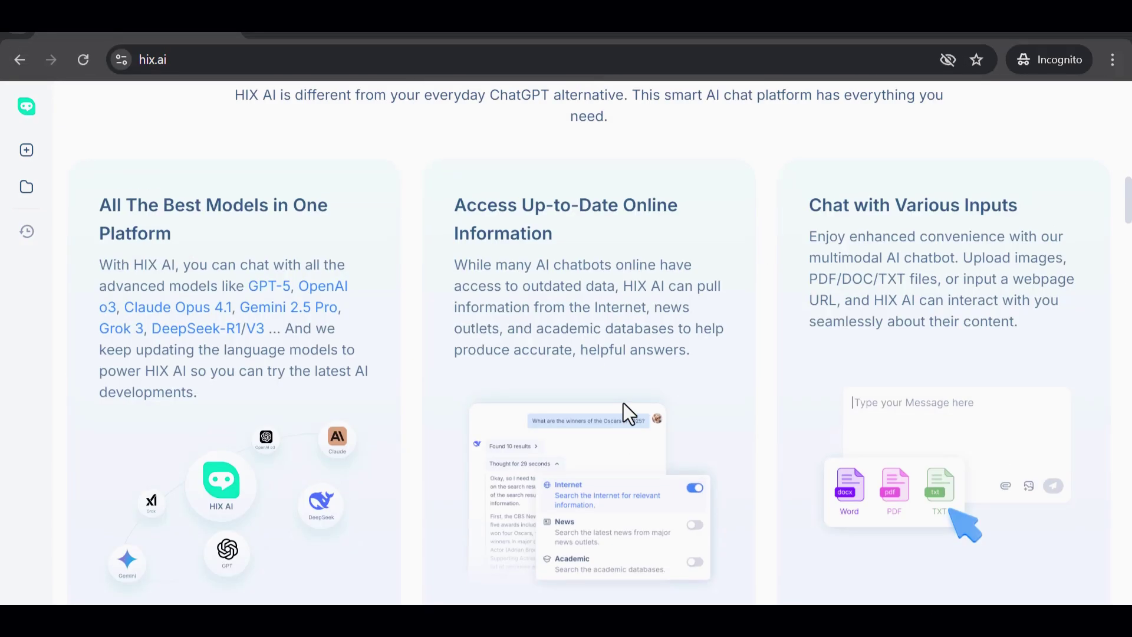
scroll(624, 404, "up", 10)
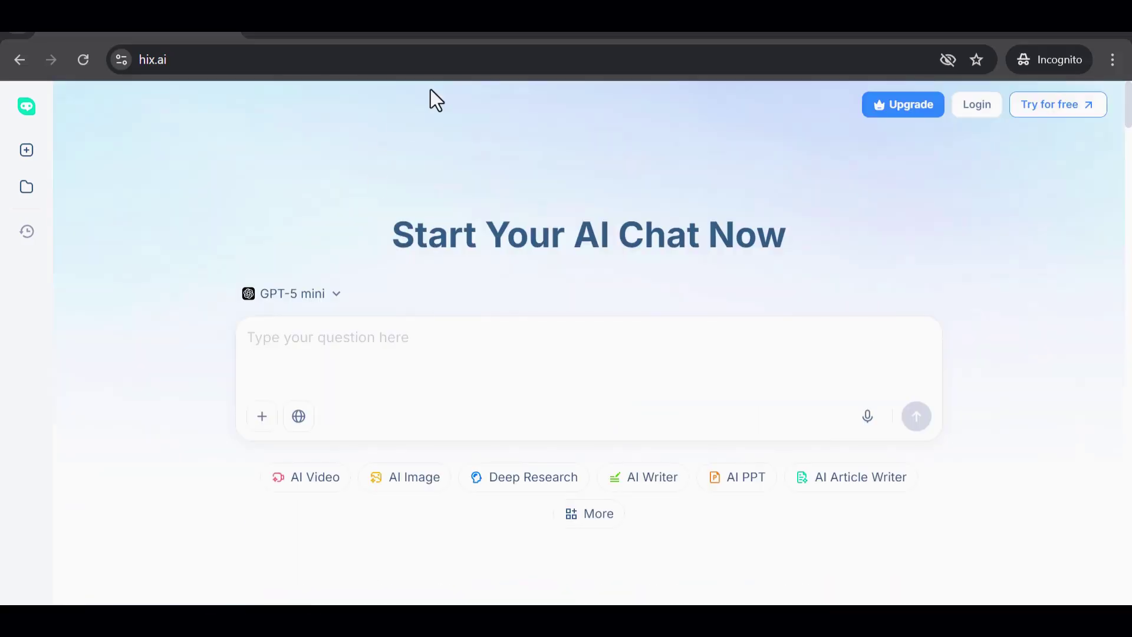
scroll(526, 309, "down", 20)
scroll(885, 339, "up", 12)
scroll(883, 331, "up", 15)
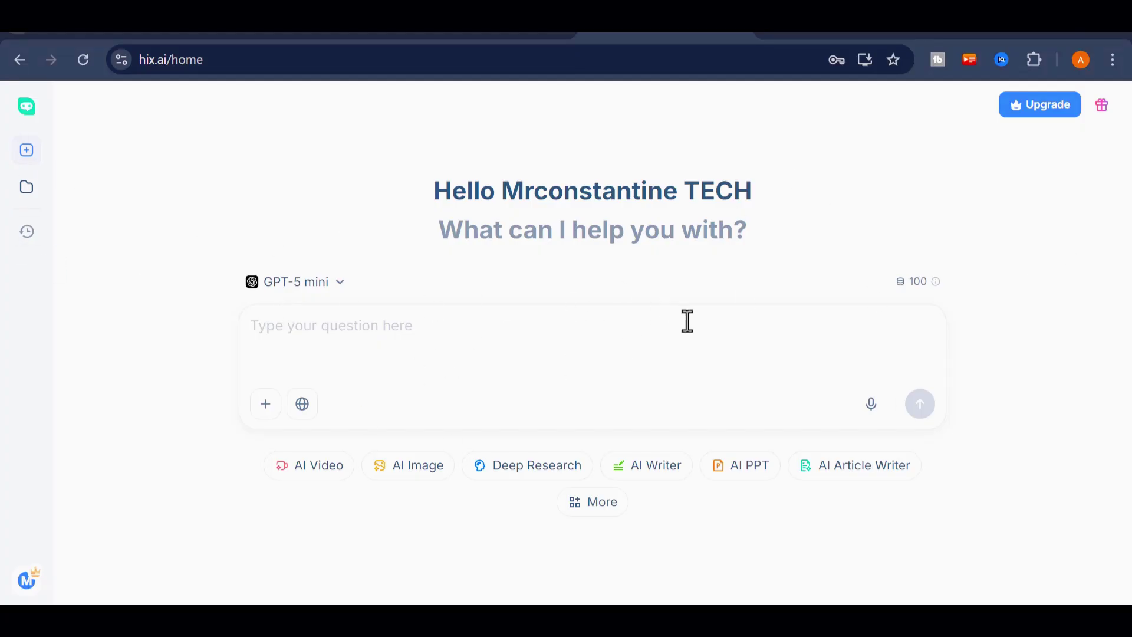
left_click(348, 286)
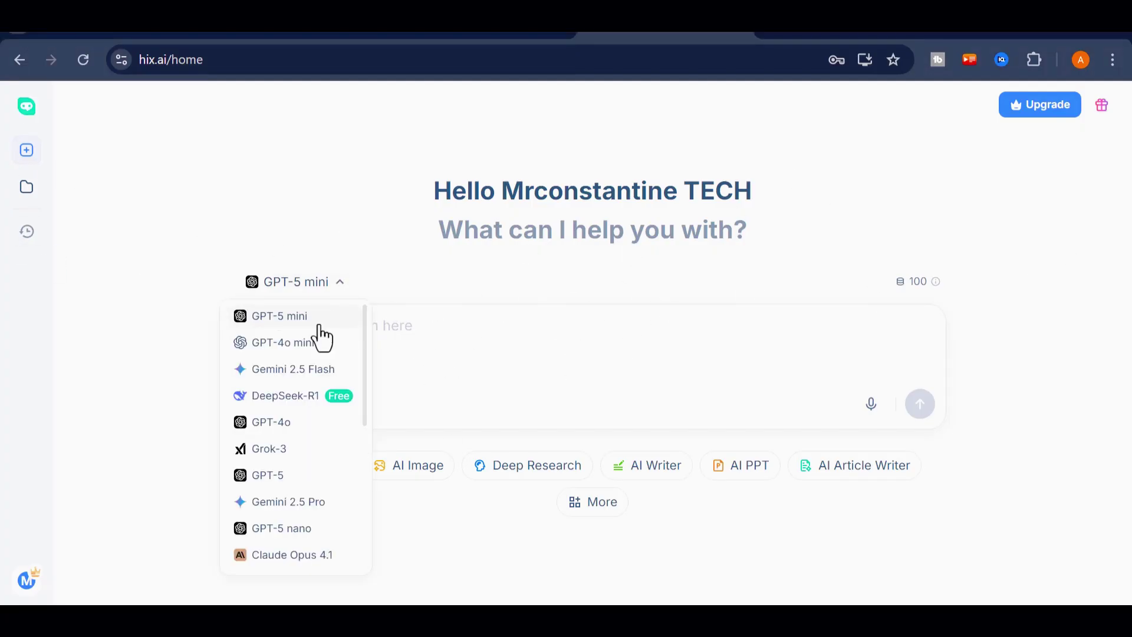
scroll(303, 386, "down", 3)
scroll(312, 377, "up", 3)
scroll(321, 354, "down", 5)
scroll(313, 357, "down", 3)
scroll(310, 569, "up", 4)
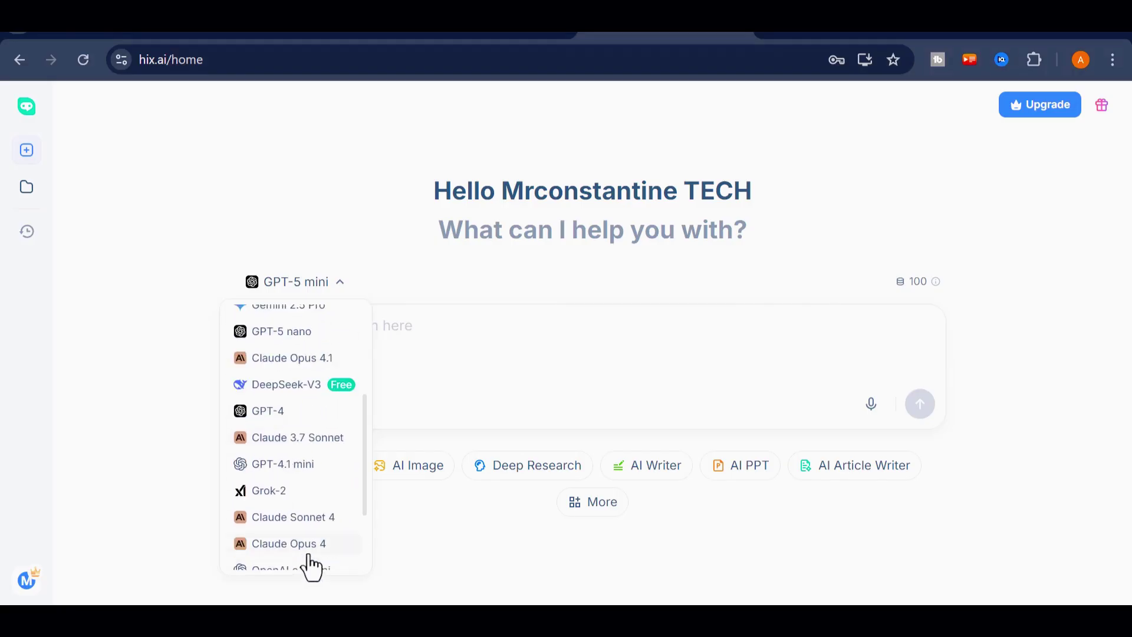
scroll(311, 568, "up", 3)
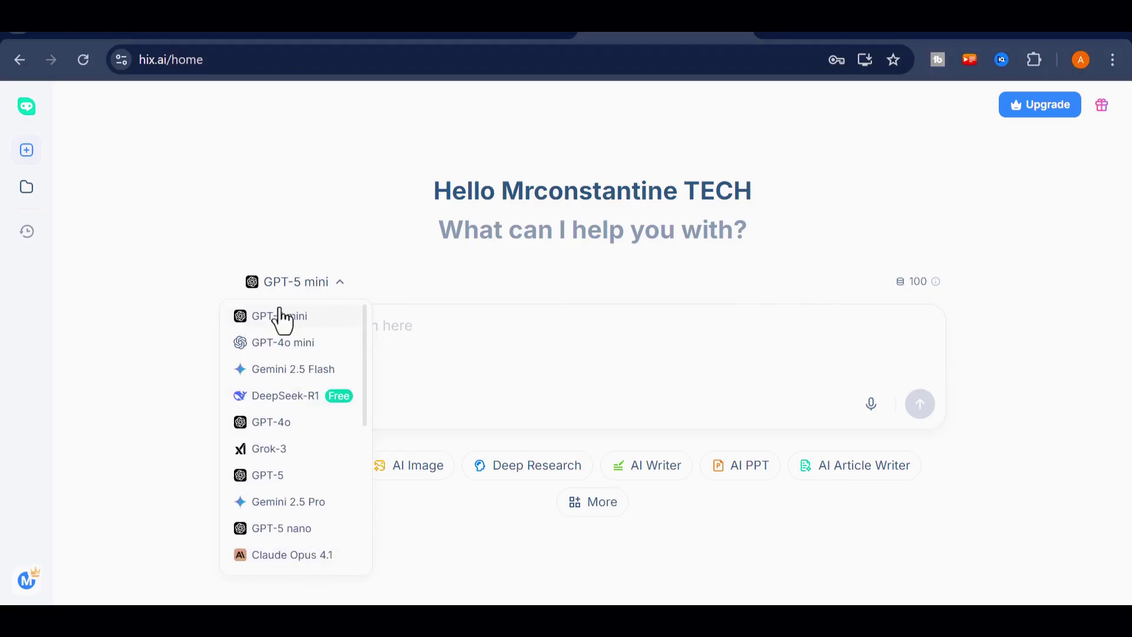
scroll(289, 353, "down", 5)
scroll(286, 359, "up", 5)
scroll(310, 339, "down", 7)
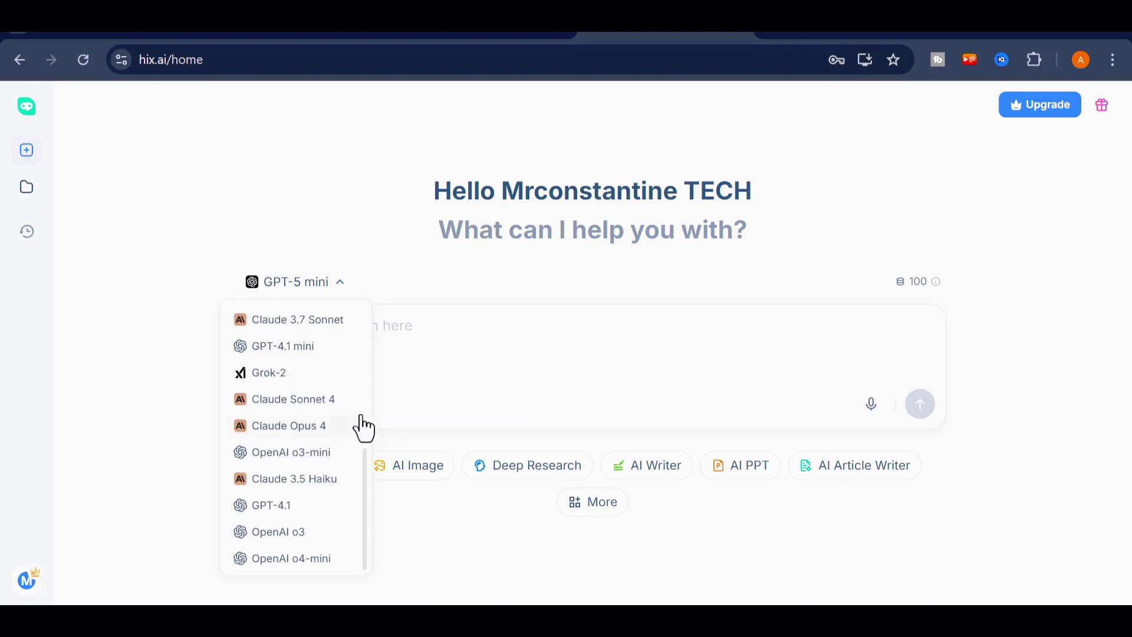
scroll(301, 452, "up", 7)
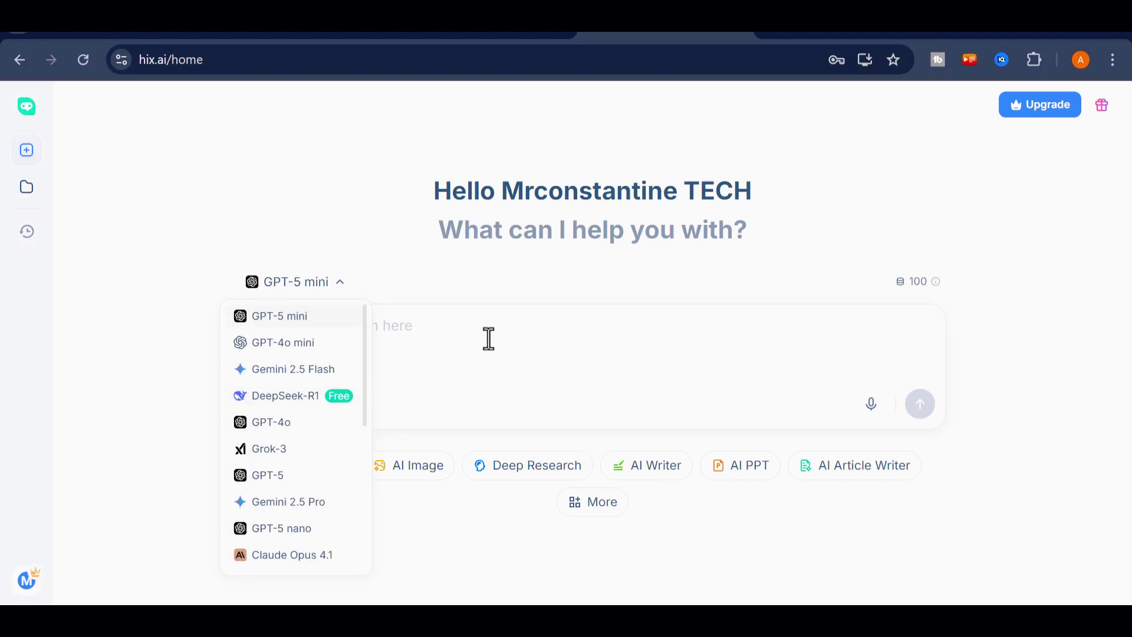
left_click(533, 302)
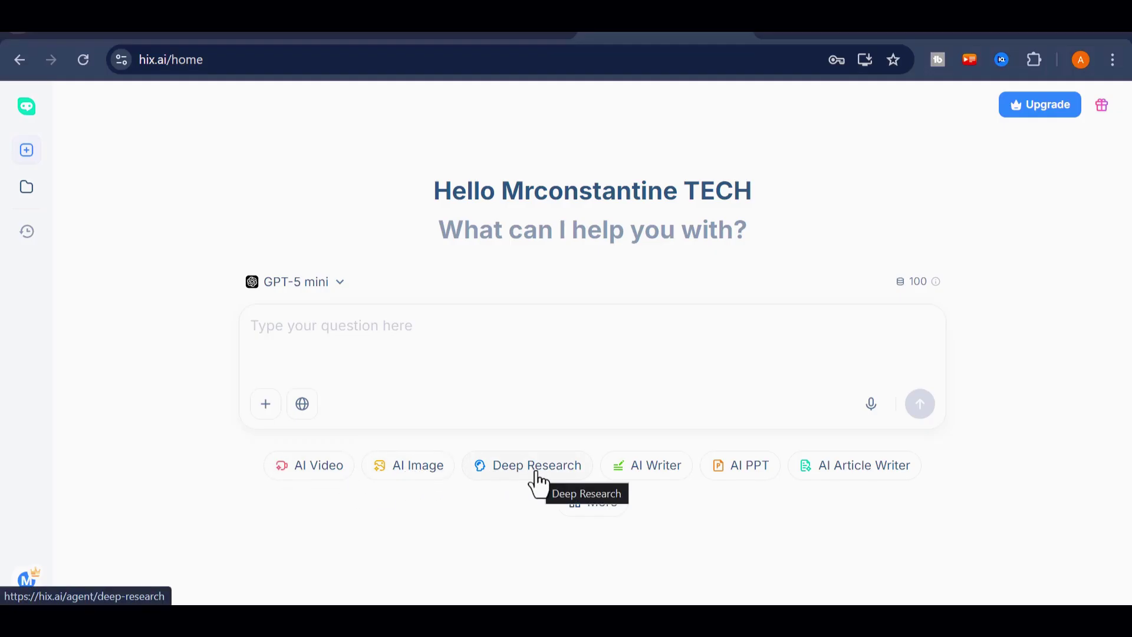
Step: Expand the tool chips with More to reveal AI Homework Helper and the other tools
left_click(607, 508)
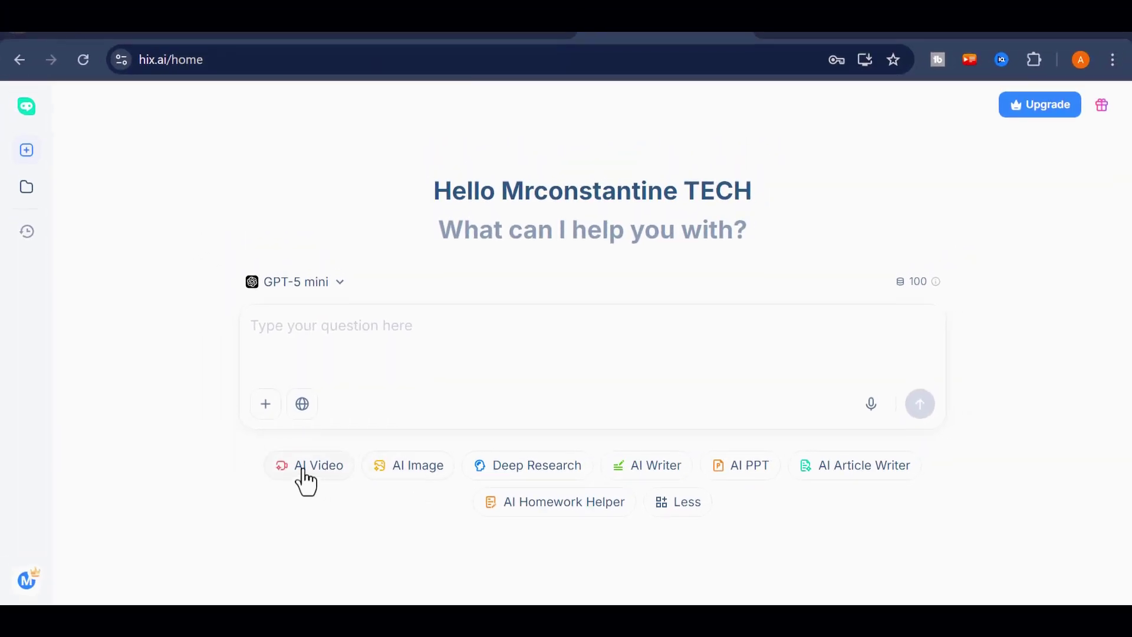
Step: Open the AI Video generator and pick Veo 3.1 Fast from the model list
left_click(321, 472)
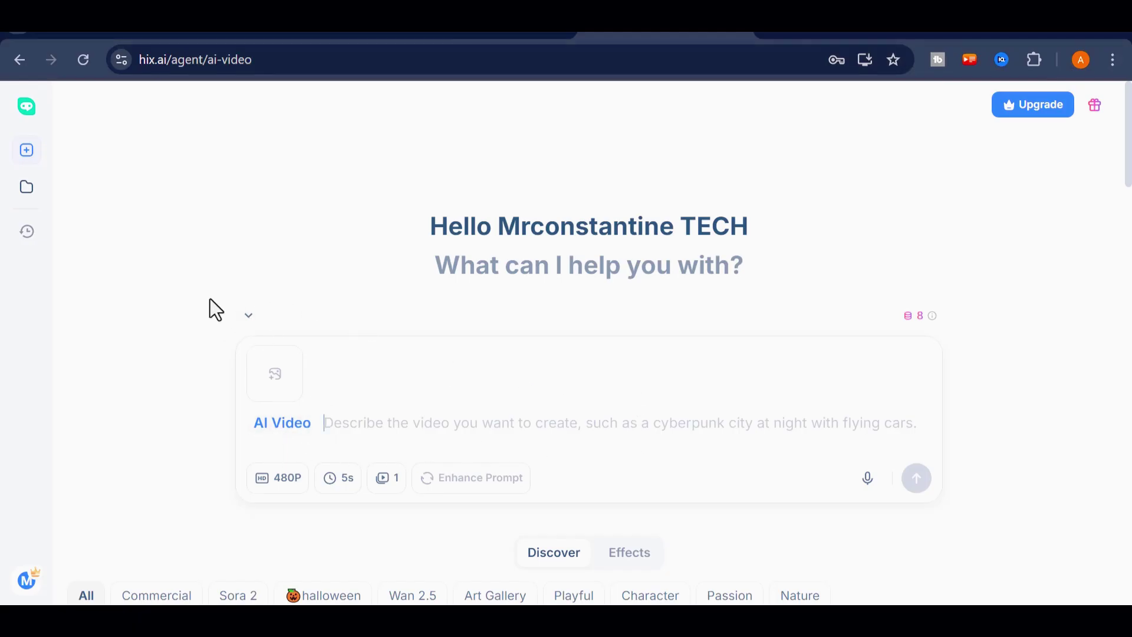
left_click(250, 319)
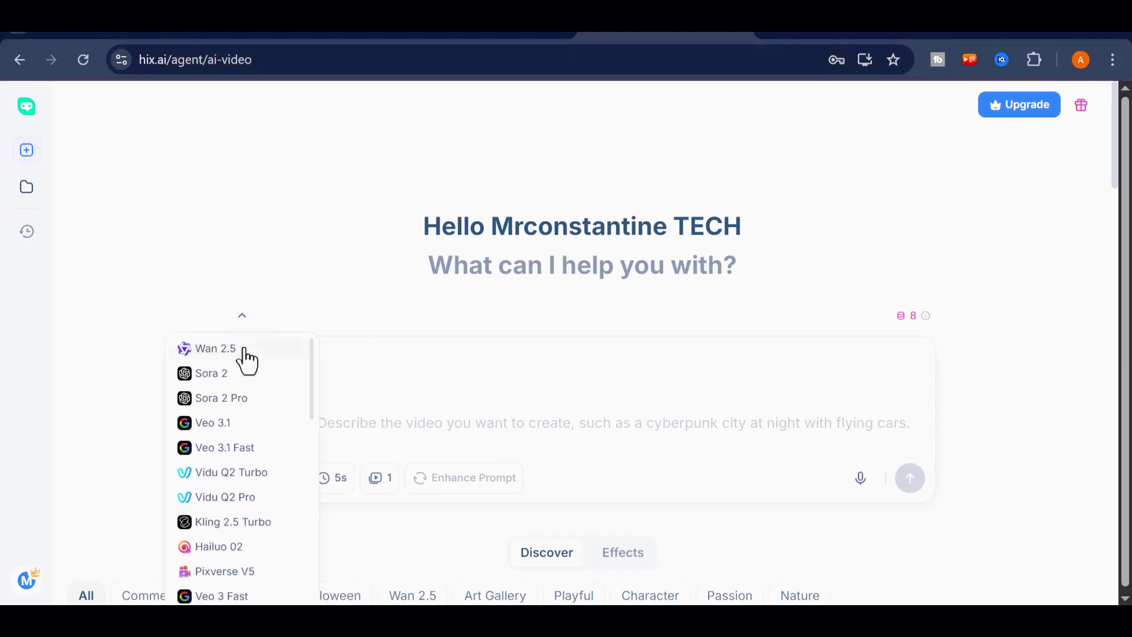
scroll(249, 418, "down", 8)
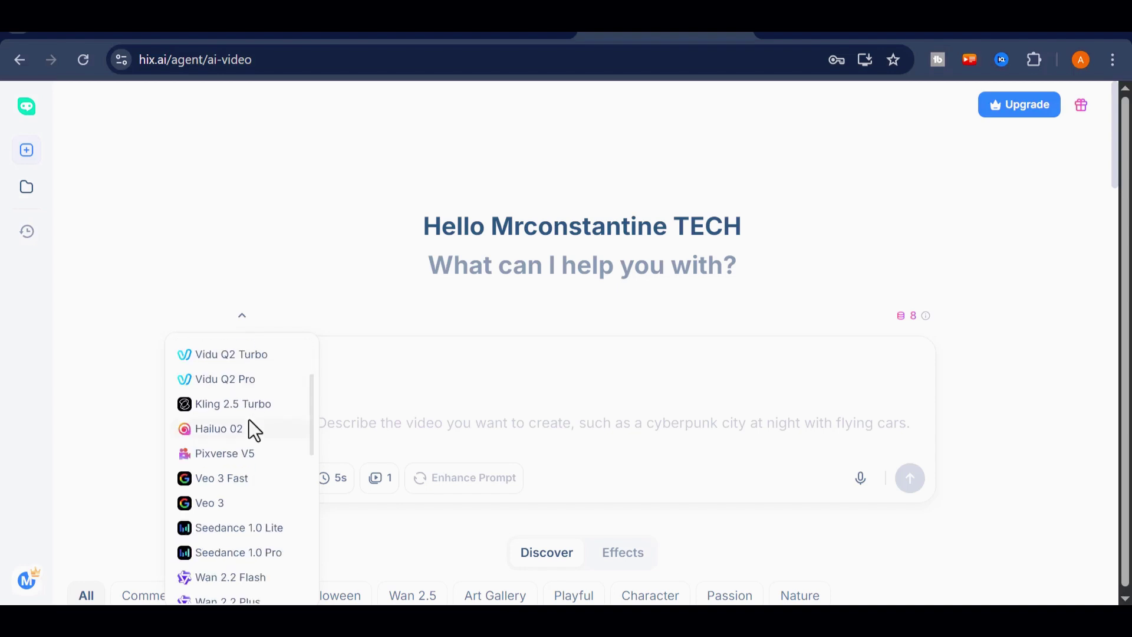
scroll(251, 466, "down", 2)
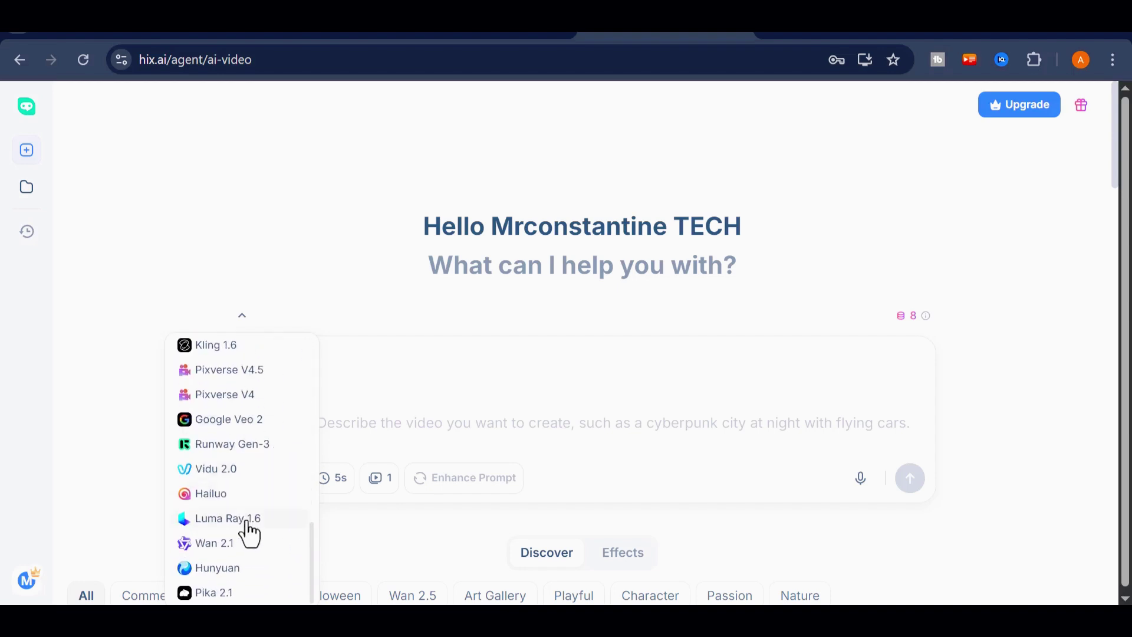
scroll(248, 531, "up", 10)
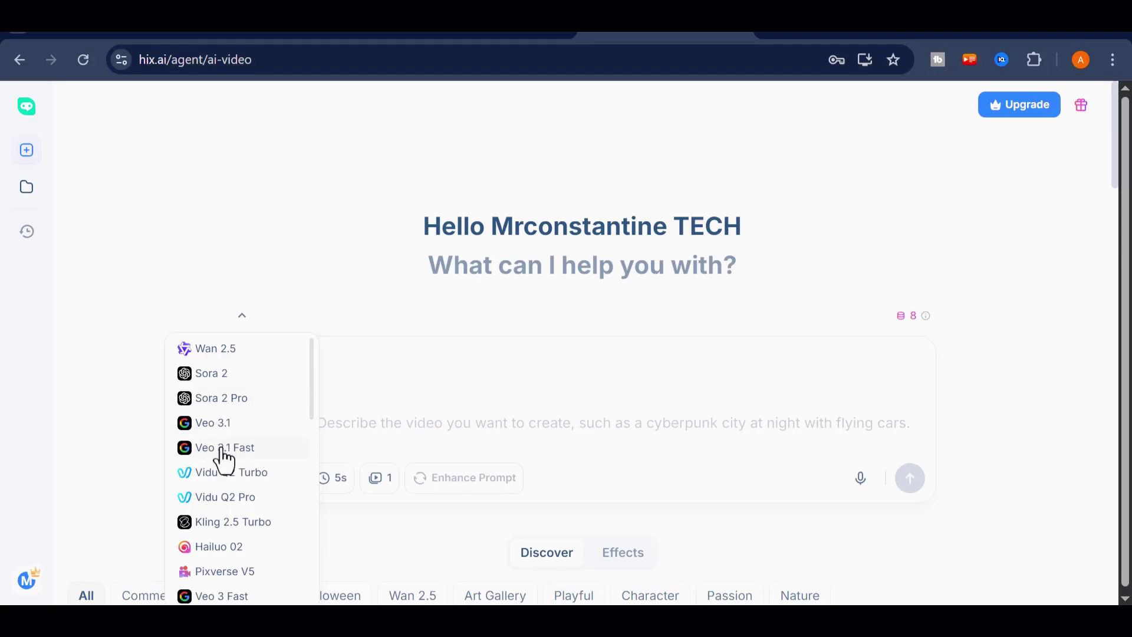
left_click(242, 449)
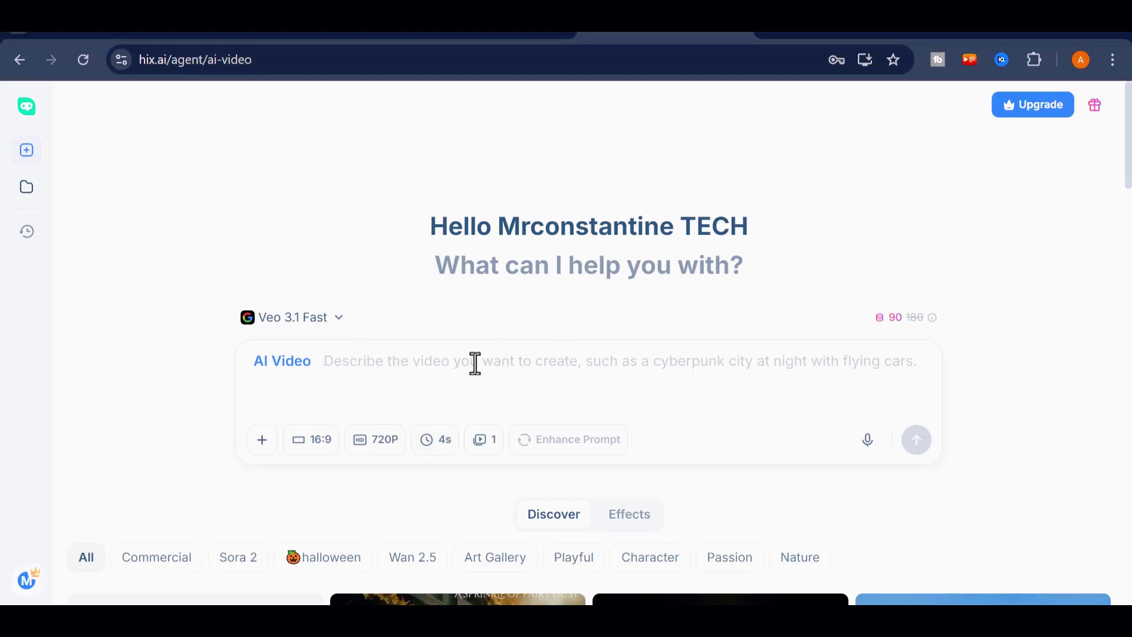
Step: Finish the cat-licking-vanilla-ice-cream prompt and keep the aspect ratio at 16:9
type("a cat eating ice cream")
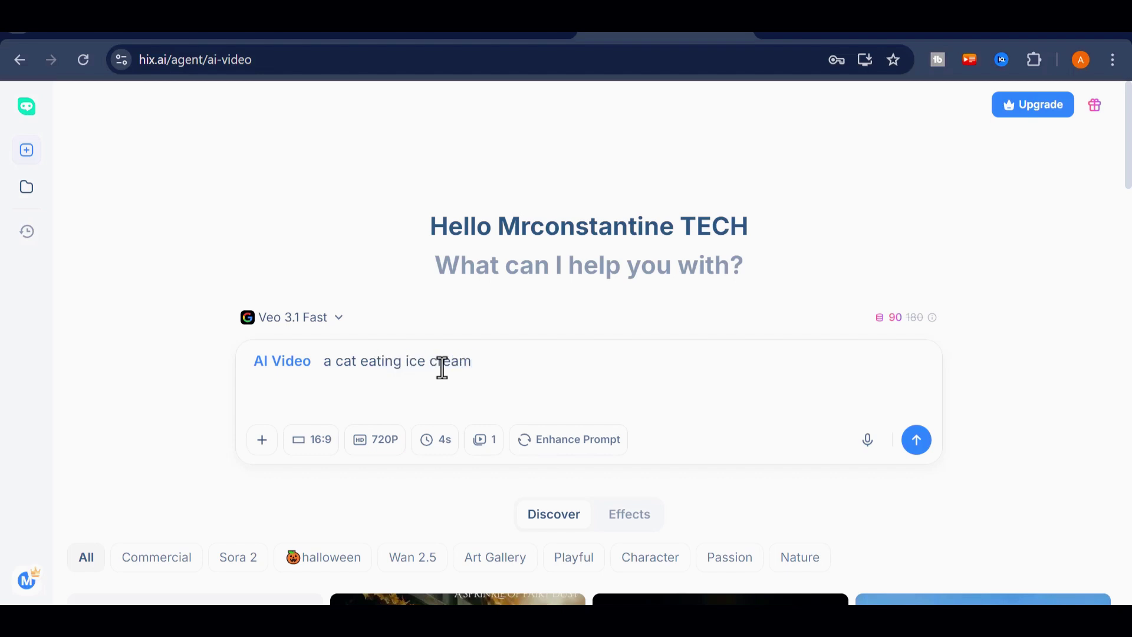
left_click_drag(516, 360, 342, 379)
left_click(488, 365)
left_click(320, 449)
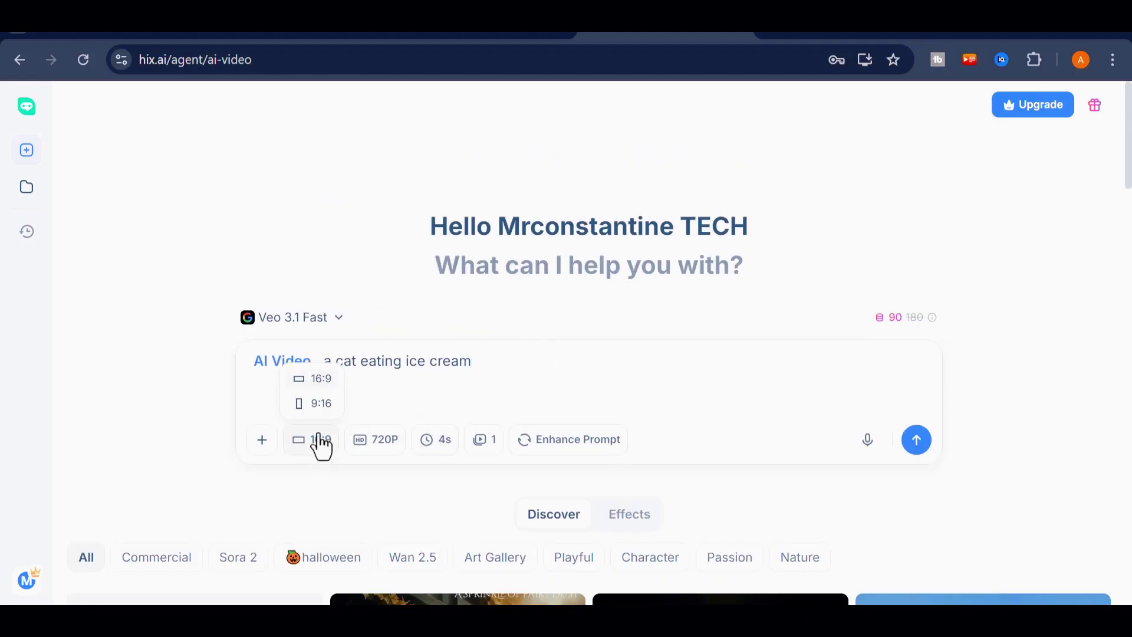
left_click(312, 380)
left_click(318, 451)
left_click(317, 407)
left_click(313, 445)
left_click(313, 382)
Step: Set the video to 1080P, 8 seconds and a single video, then review the prompt
left_click(376, 451)
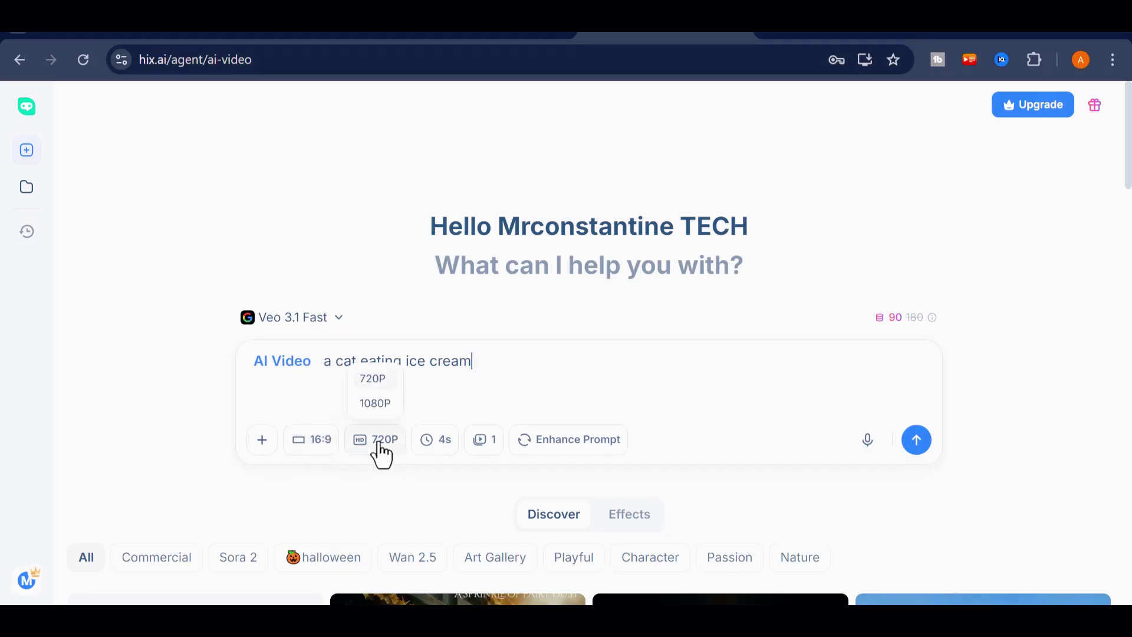
left_click(375, 405)
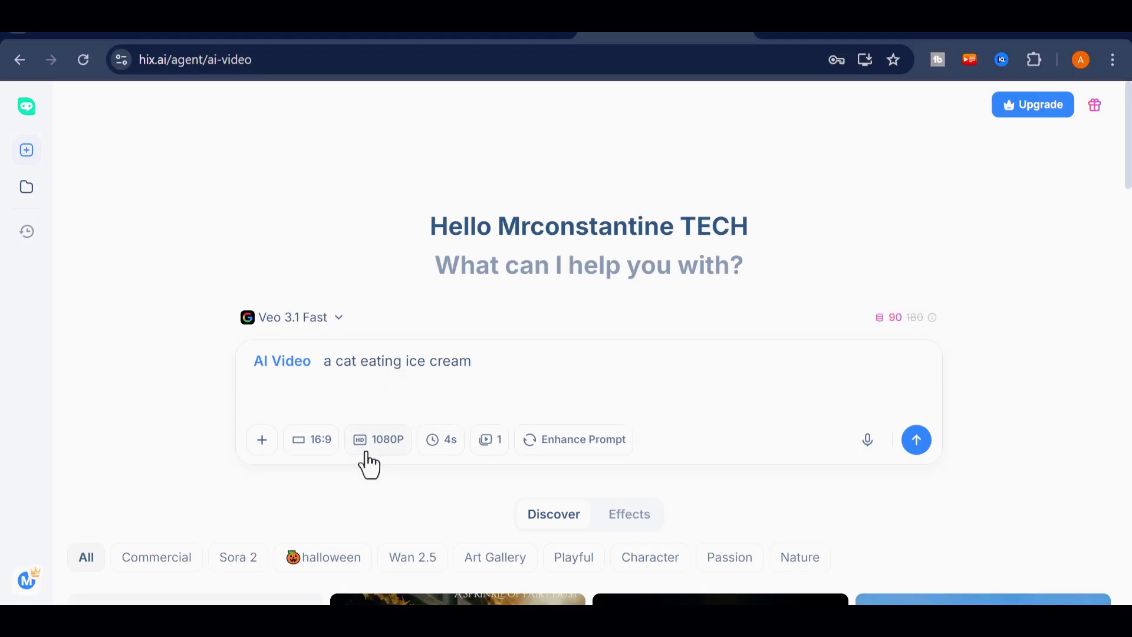
left_click(372, 447)
left_click(375, 407)
left_click(435, 449)
left_click(438, 404)
left_click(498, 458)
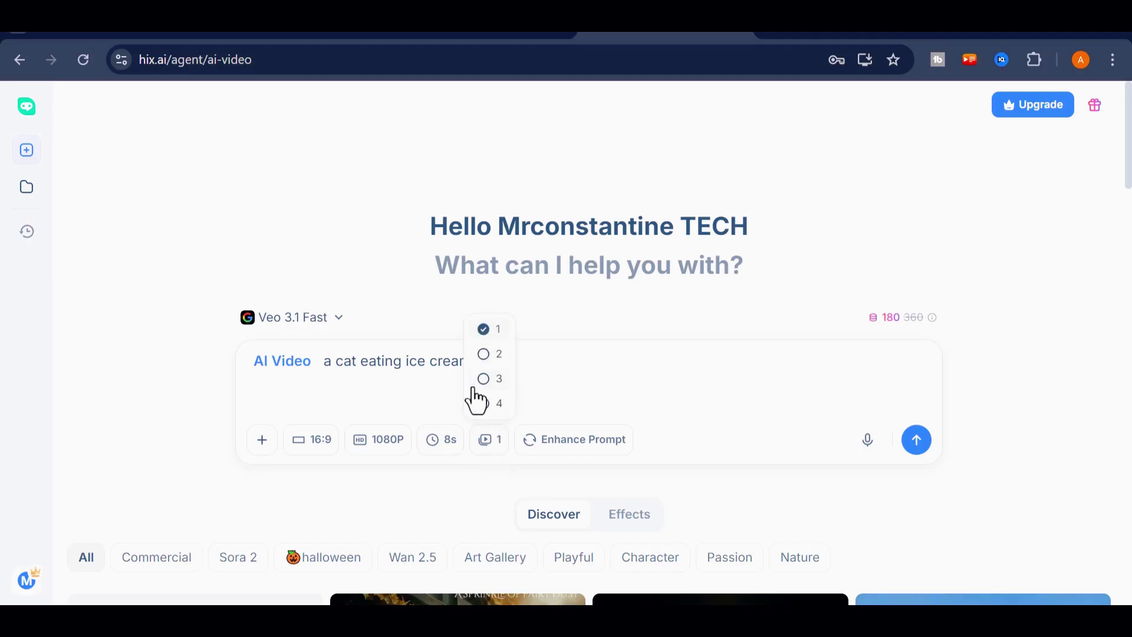
left_click(492, 331)
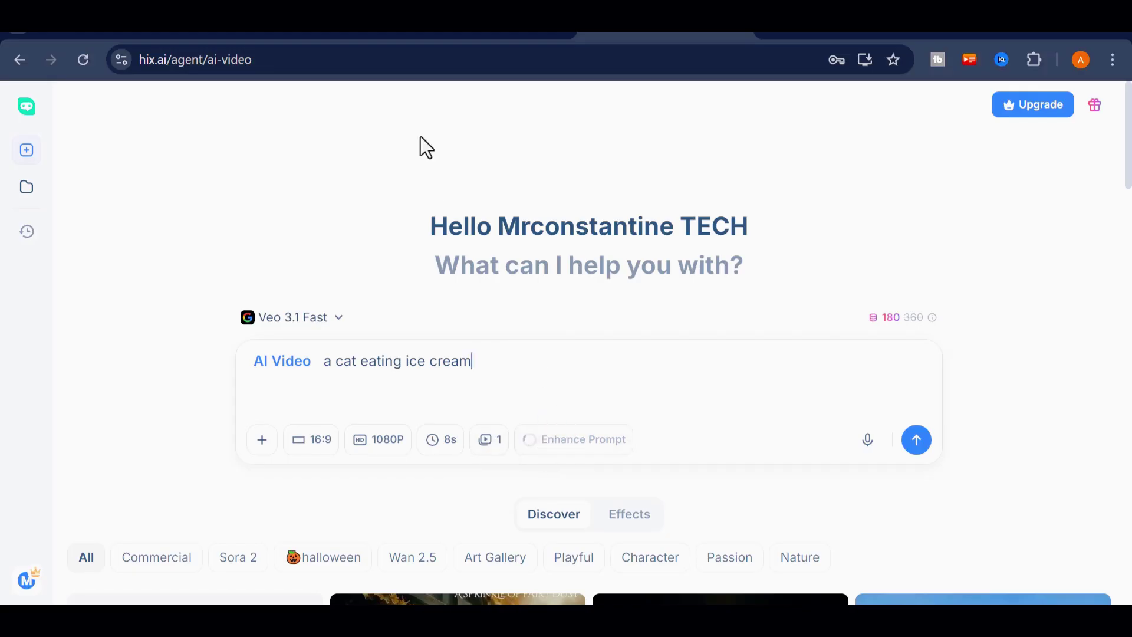
triple_click(323, 361)
left_click(469, 389)
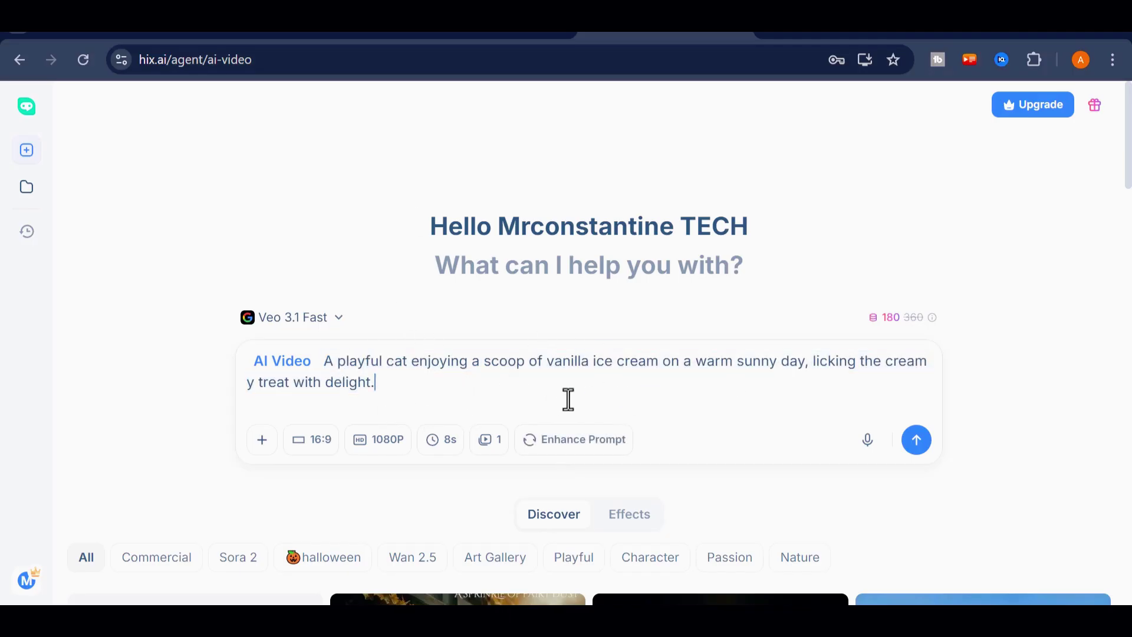
Step: Generate the Veo 3.1 Fast cat ice-cream clip and replay it in the viewer
left_click(913, 445)
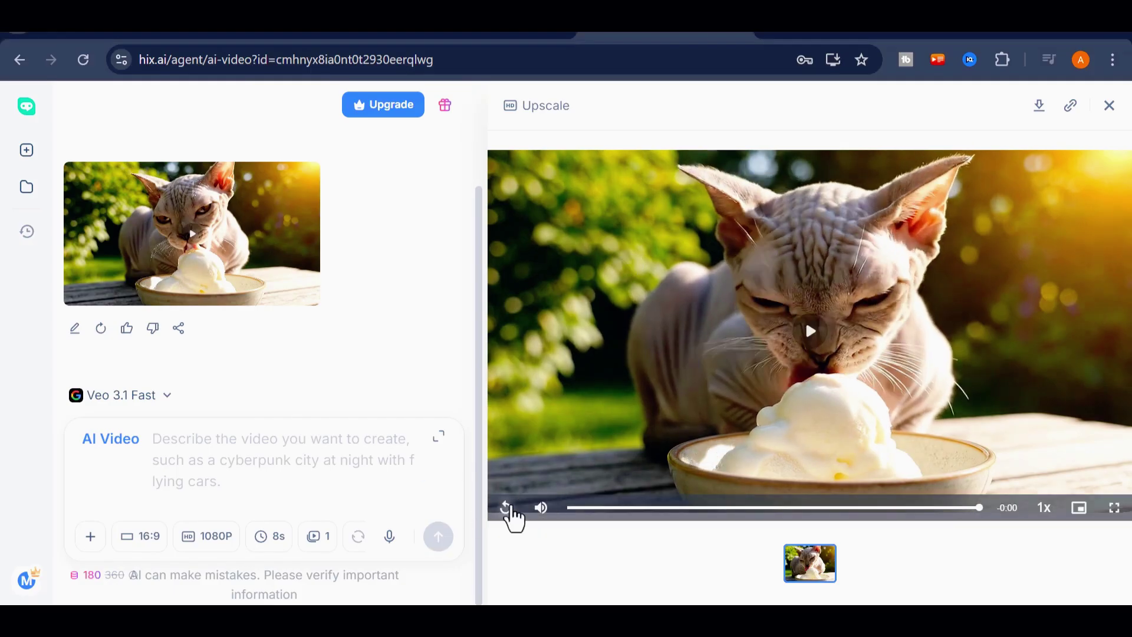
left_click(812, 337)
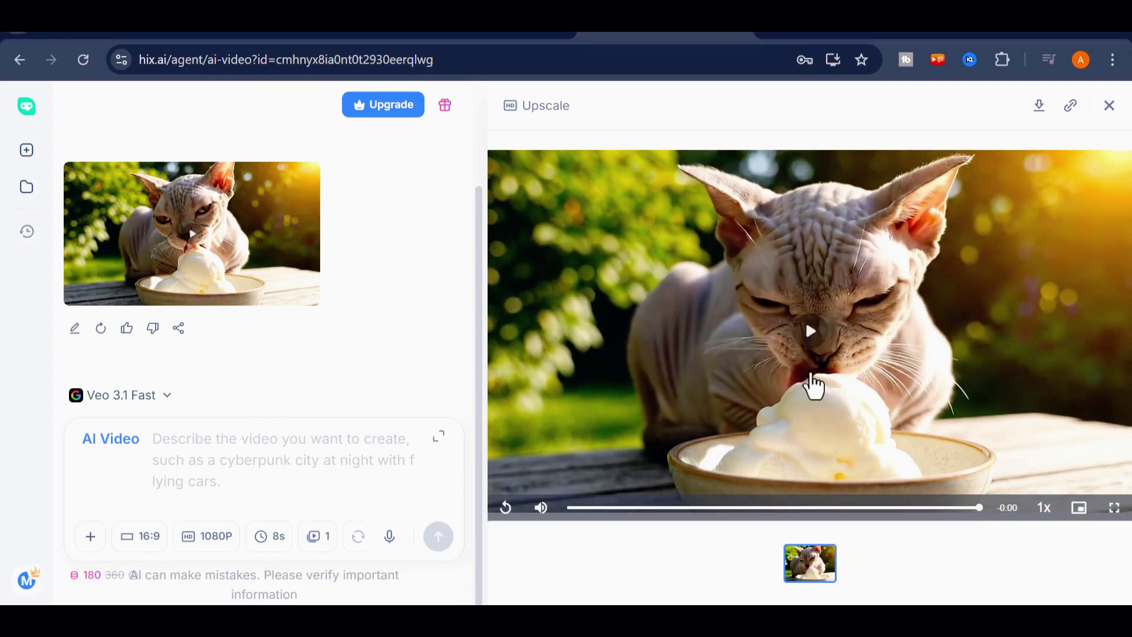
Step: Upscale the cat video to 2x, download it, and open its sharing options
left_click(560, 110)
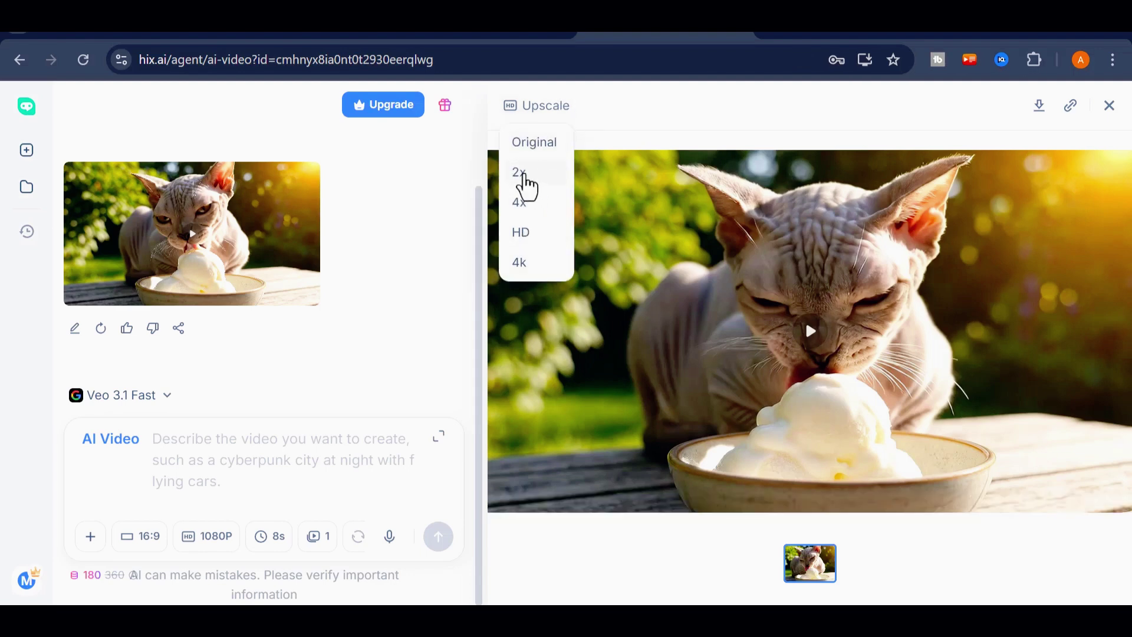
left_click(519, 172)
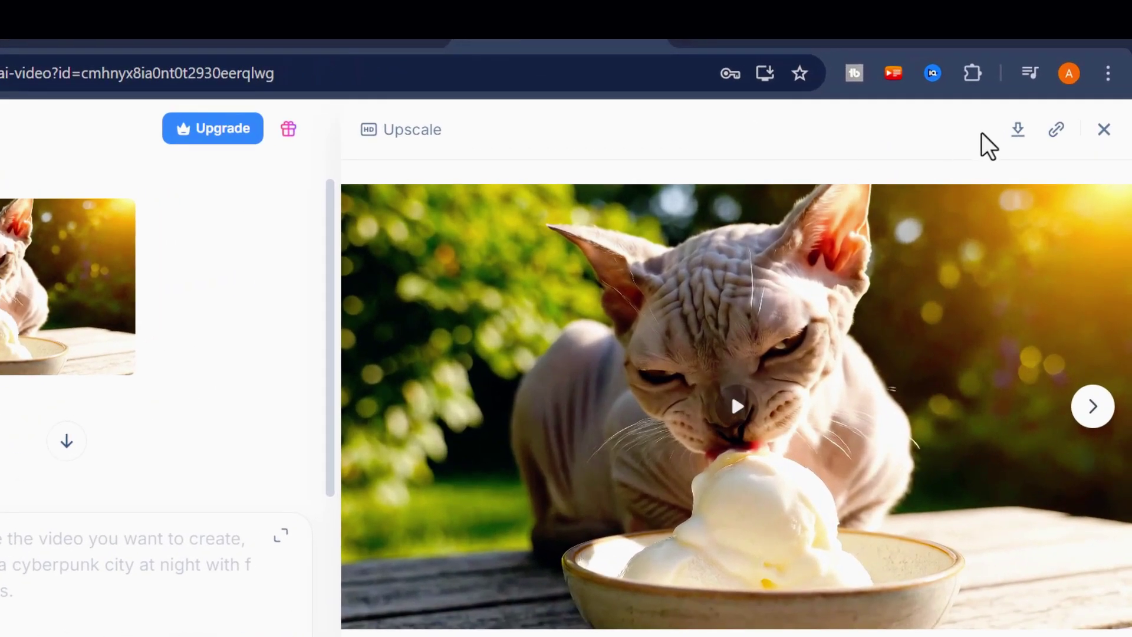
left_click(1018, 130)
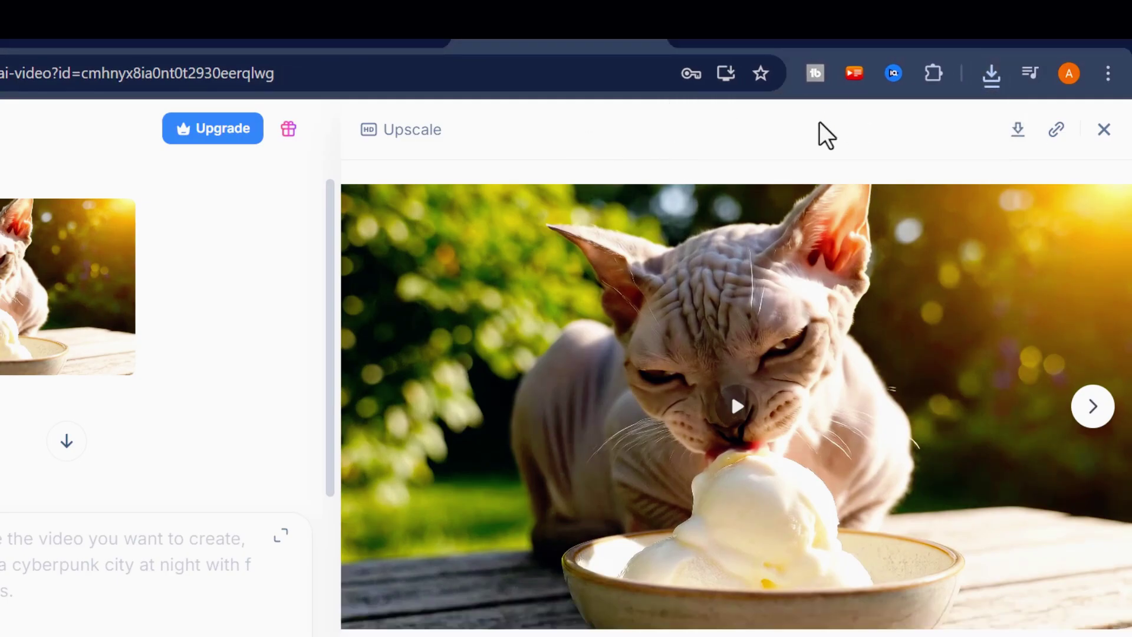
left_click(1056, 129)
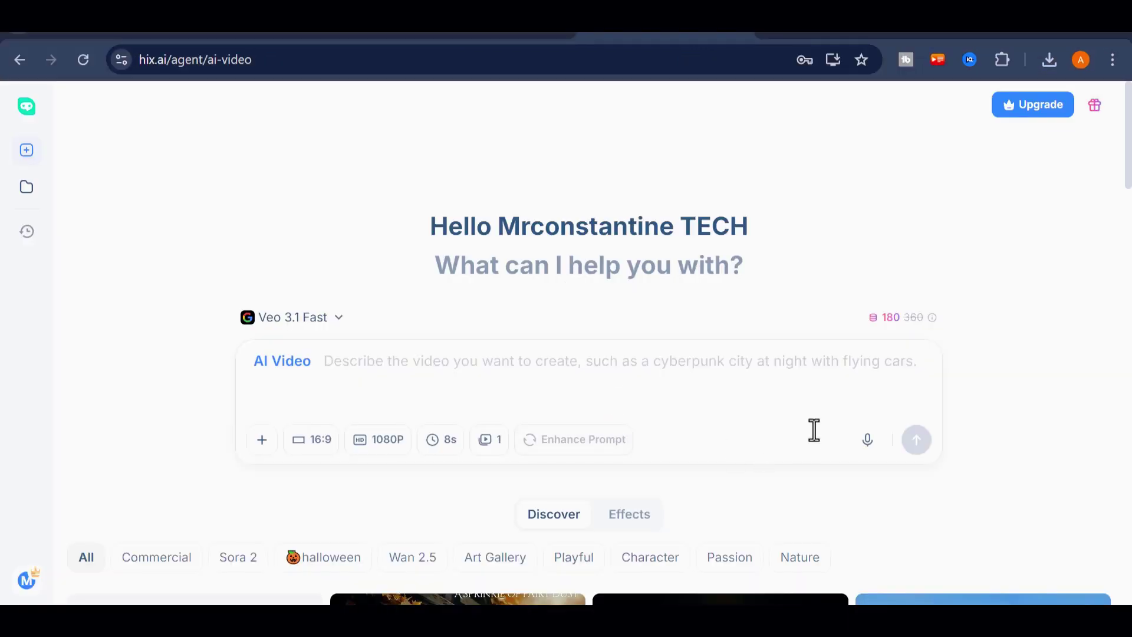
Step: Load the rabbit tea-room example's reference image and prompt with Create Similar
scroll(560, 525, "down", 6)
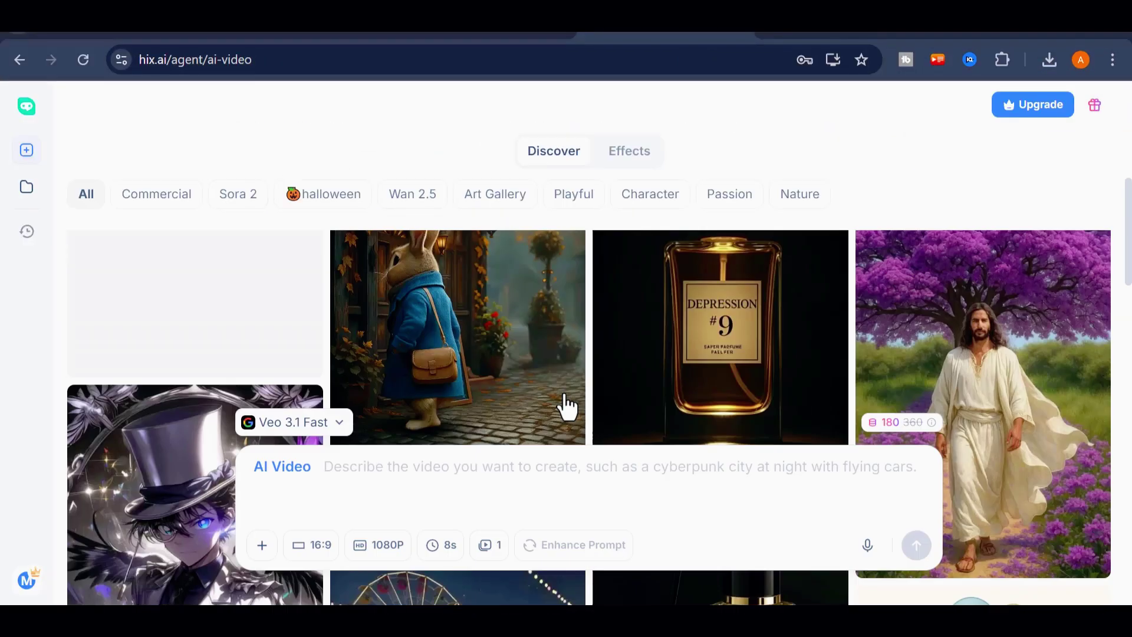
scroll(489, 384, "up", 4)
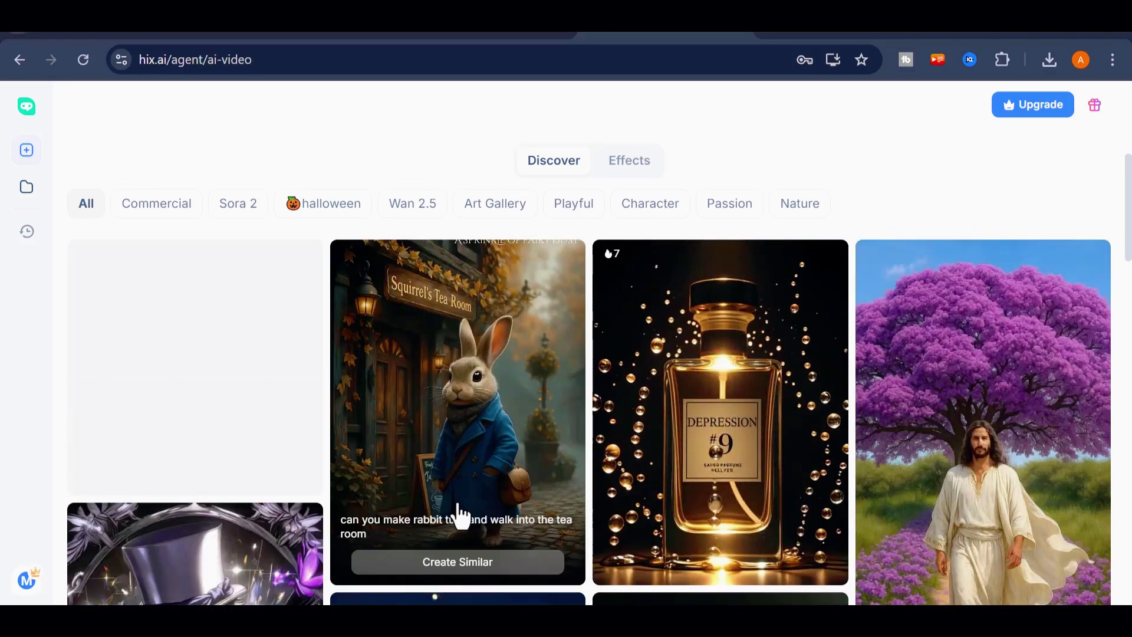
left_click(469, 563)
left_click_drag(672, 490, 324, 489)
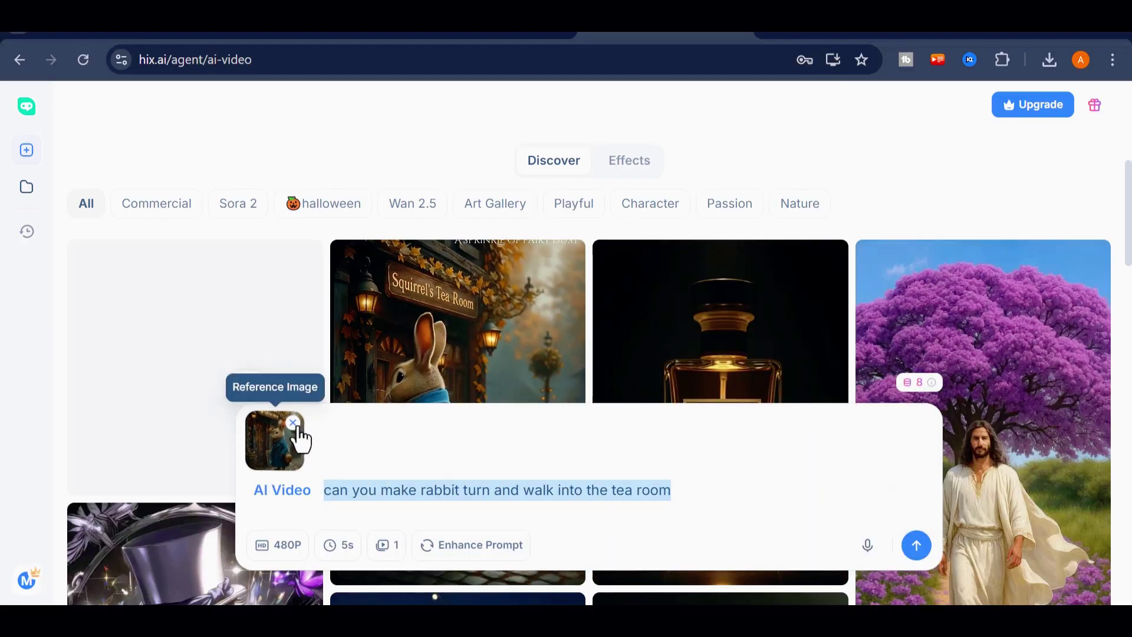
scroll(504, 333, "down", 10)
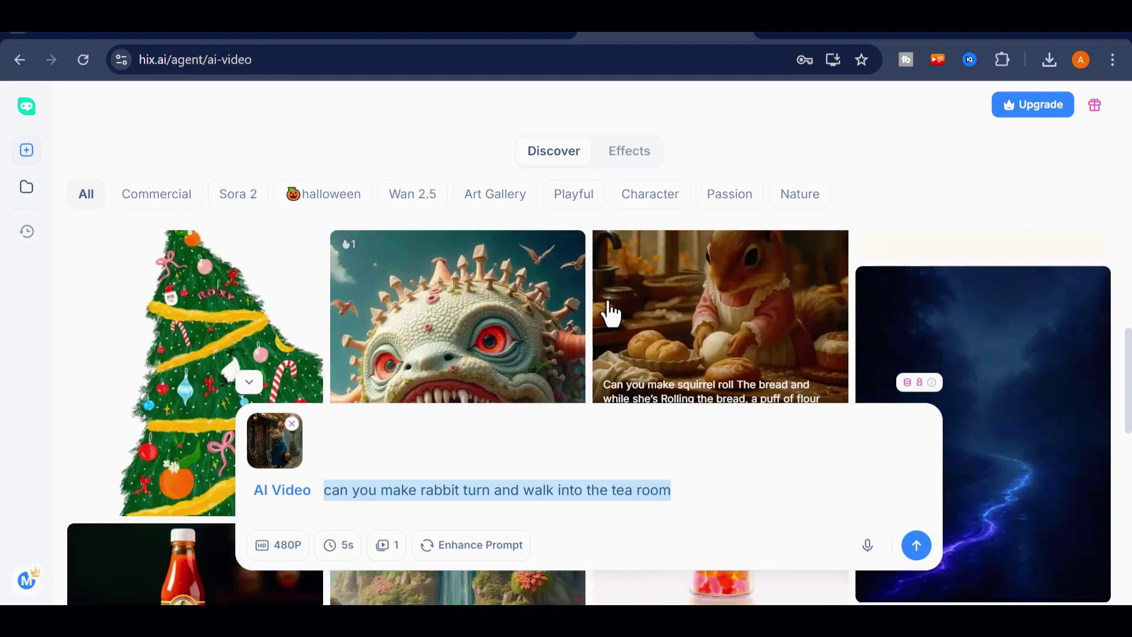
scroll(610, 313, "up", 5)
Step: Browse the Effects template gallery
left_click(641, 162)
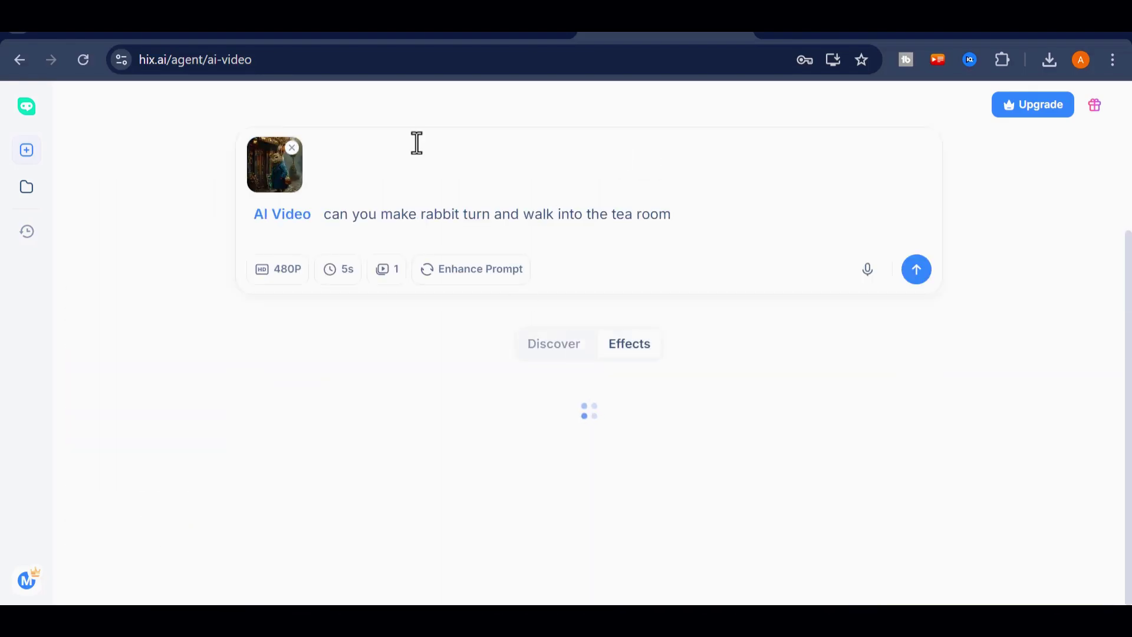
scroll(379, 387, "down", 3)
scroll(383, 312, "up", 2)
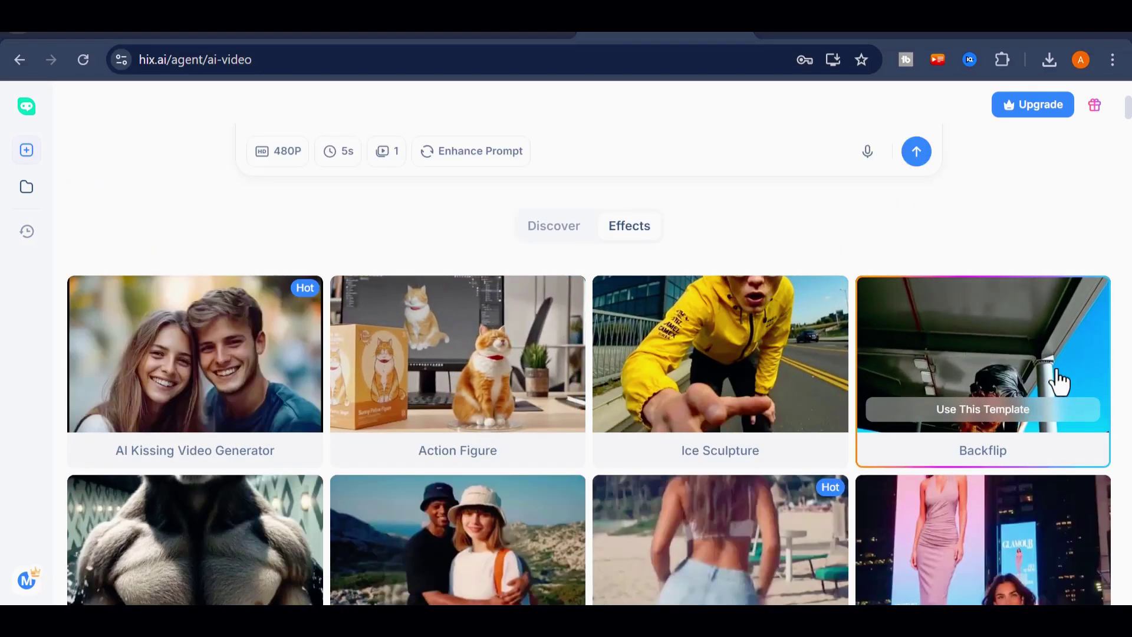
scroll(1055, 379, "down", 8)
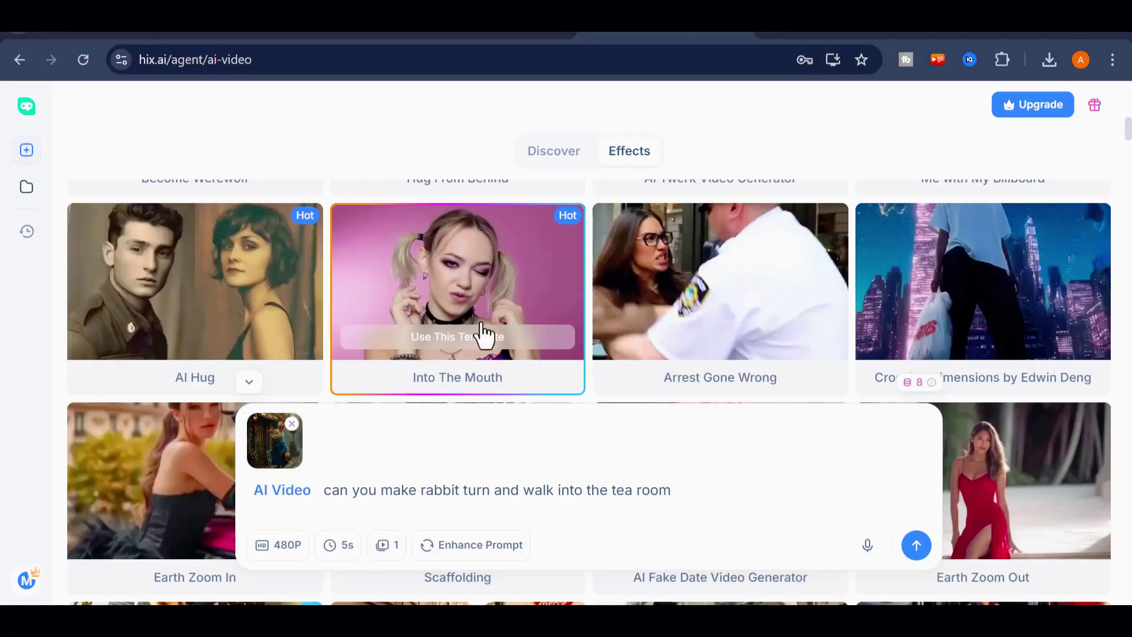
Step: Switch to AI Image generation using the Google Nano Banana model
scroll(1056, 320, "down", 2)
key("alt+Left")
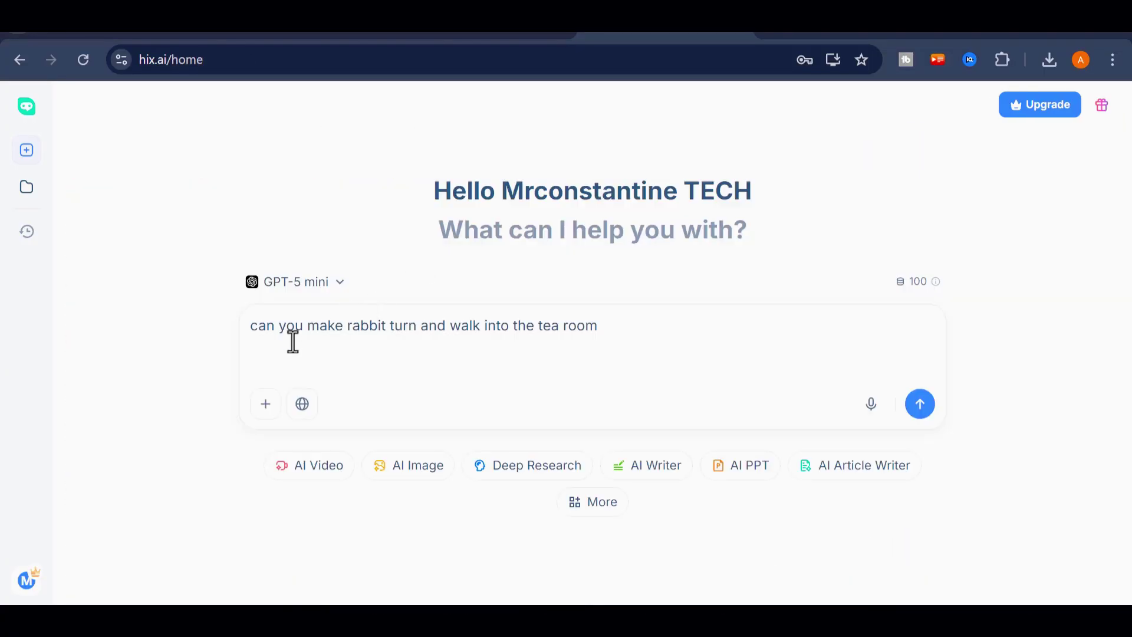
left_click(414, 472)
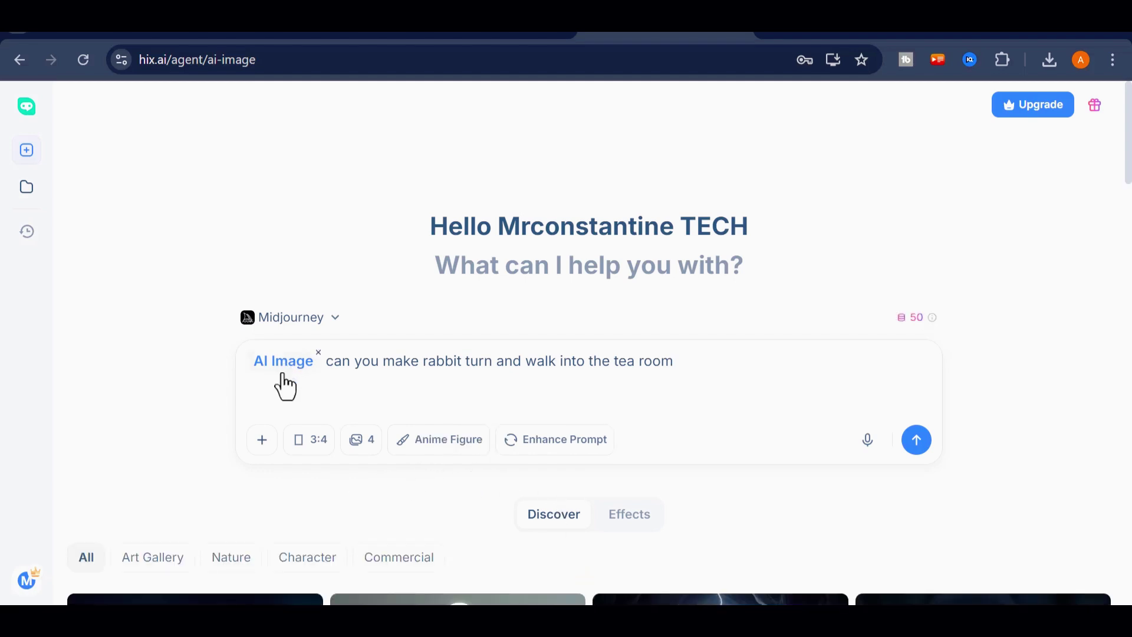
left_click(337, 318)
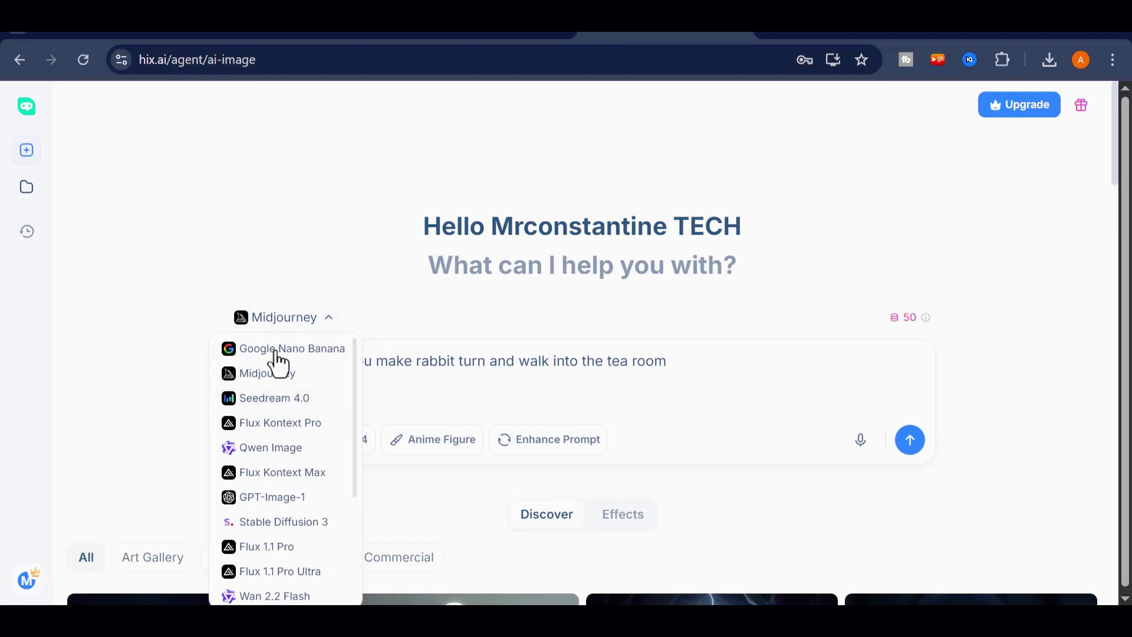
scroll(283, 444, "down", 3)
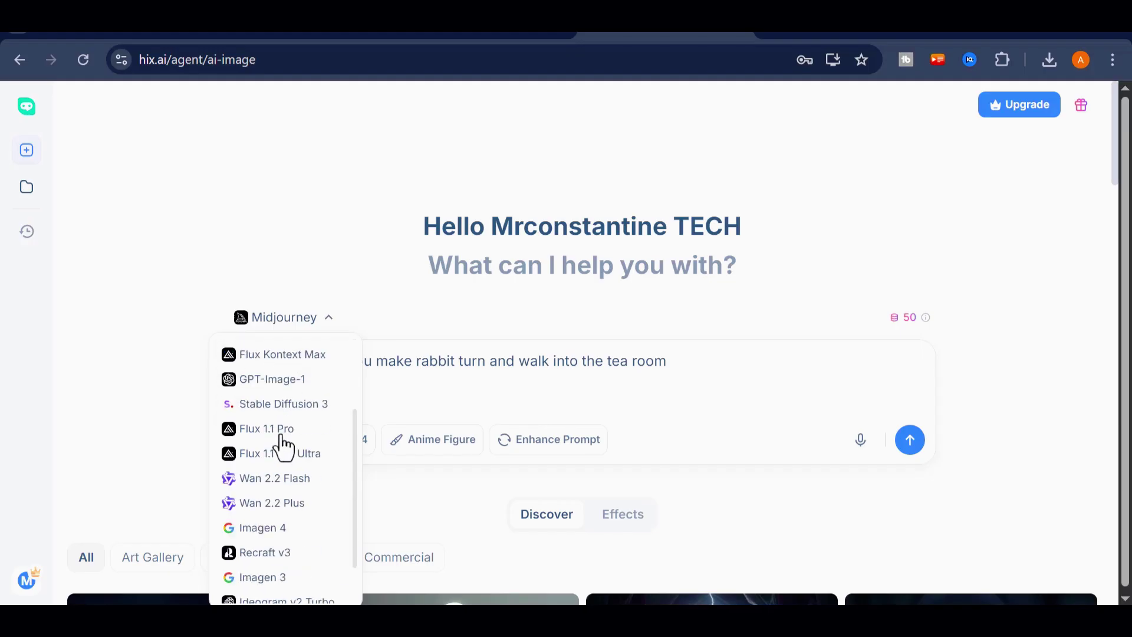
scroll(288, 516, "up", 3)
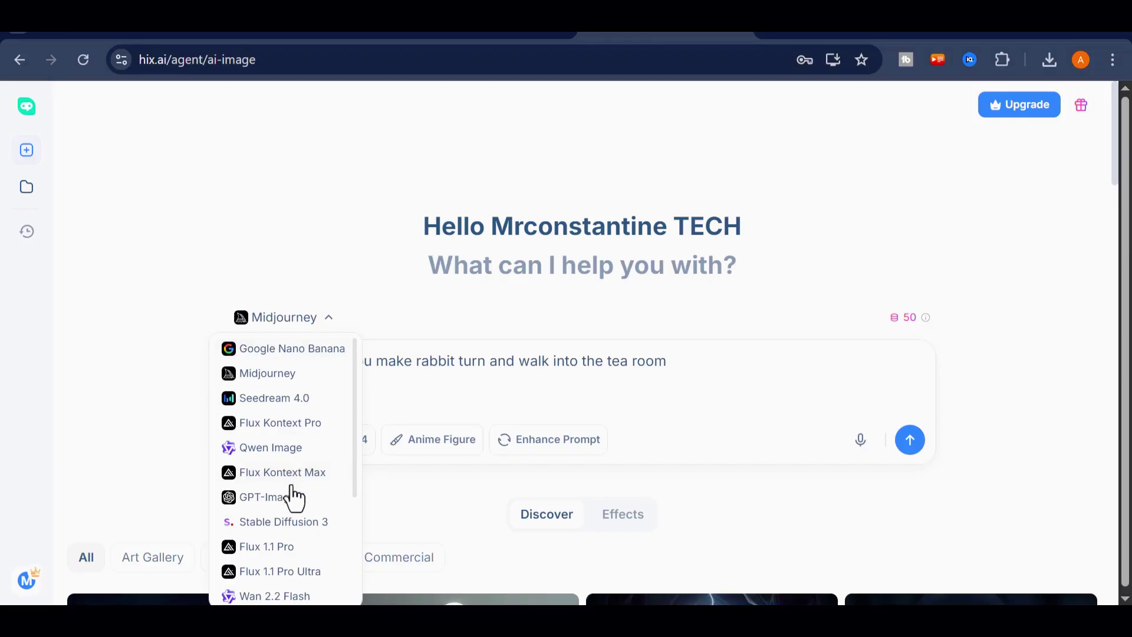
left_click(298, 351)
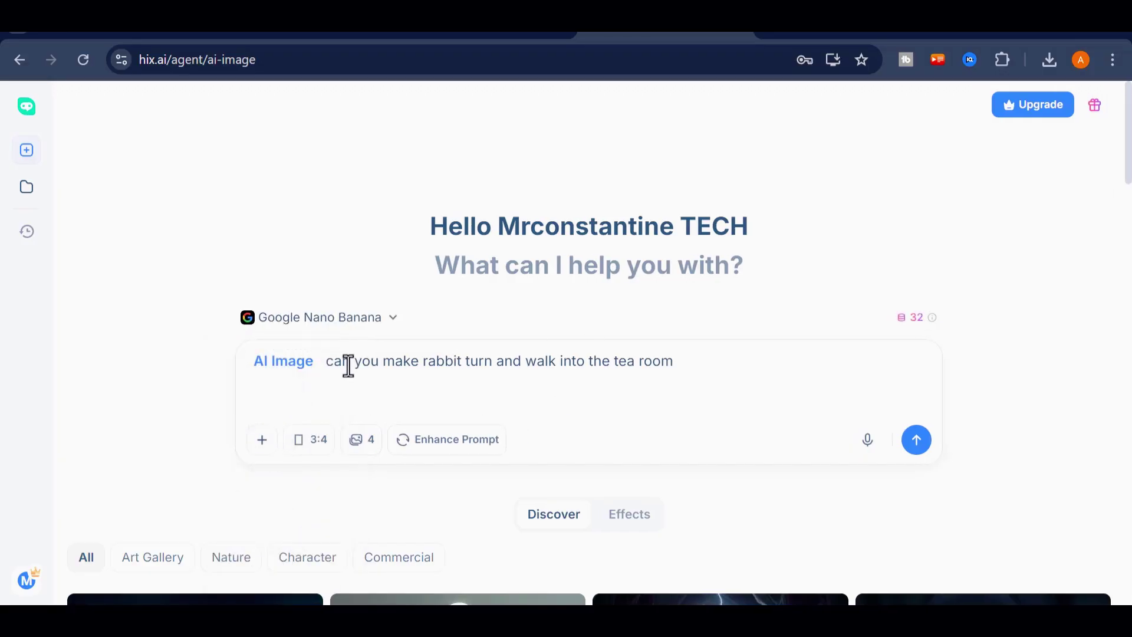
Step: Replace the rabbit prompt with the pasted Brazilian-model-on-a-sunny-beach prompt
left_click_drag(344, 364, 784, 366)
key("BackSpace")
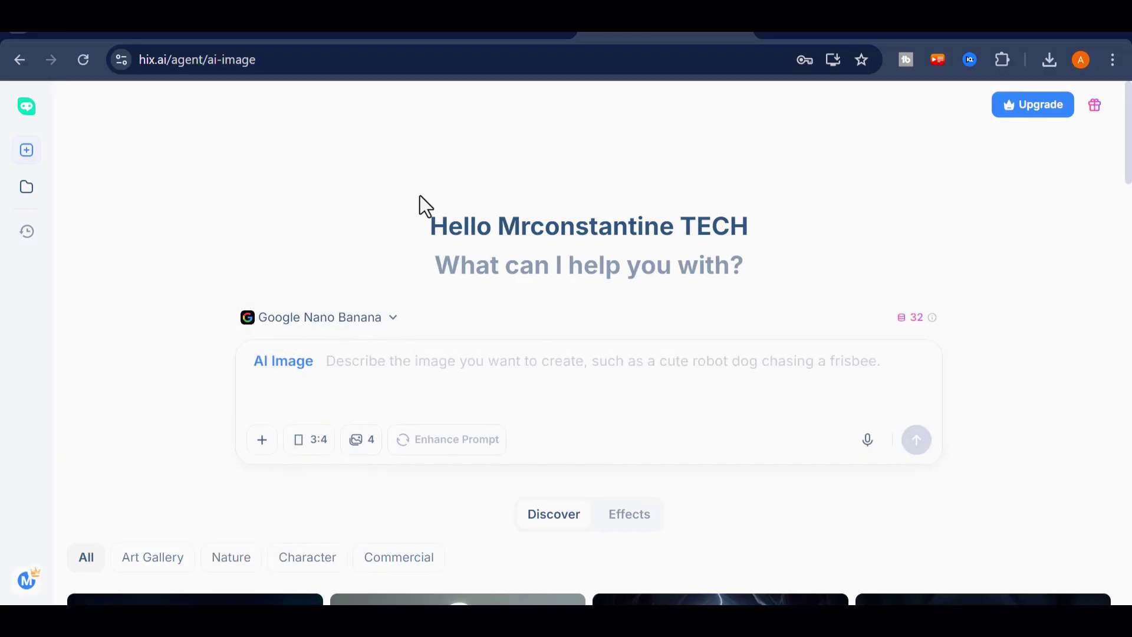
left_click(391, 366)
type("Generate a realistic image of a 30 year old Brazilian model chilling on the beach on a sunny day.")
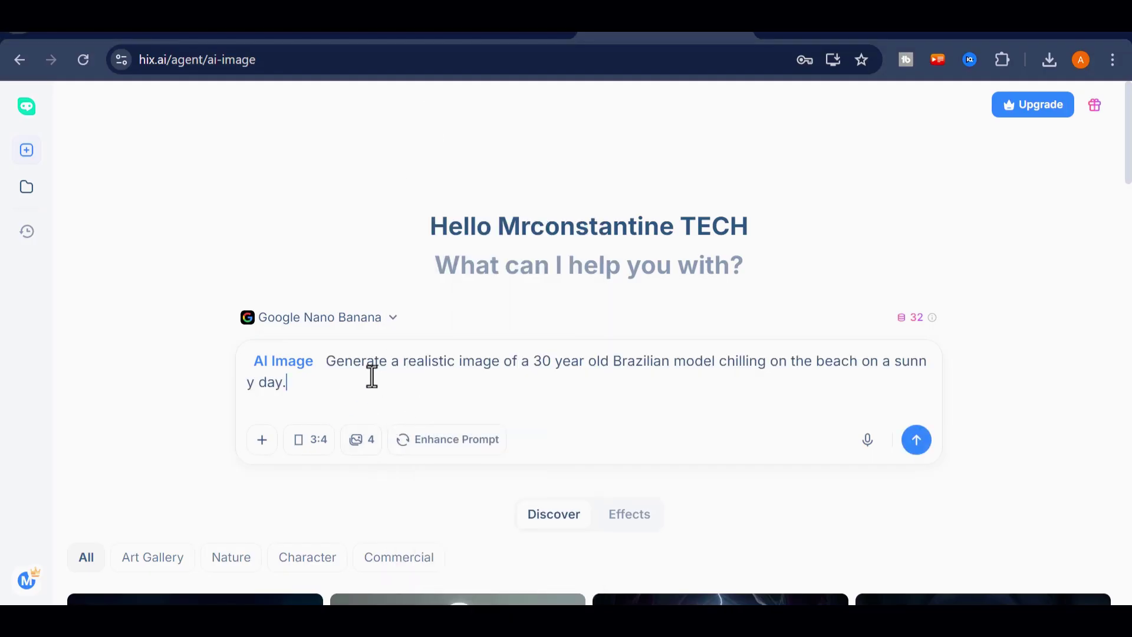
key("ctrl+a")
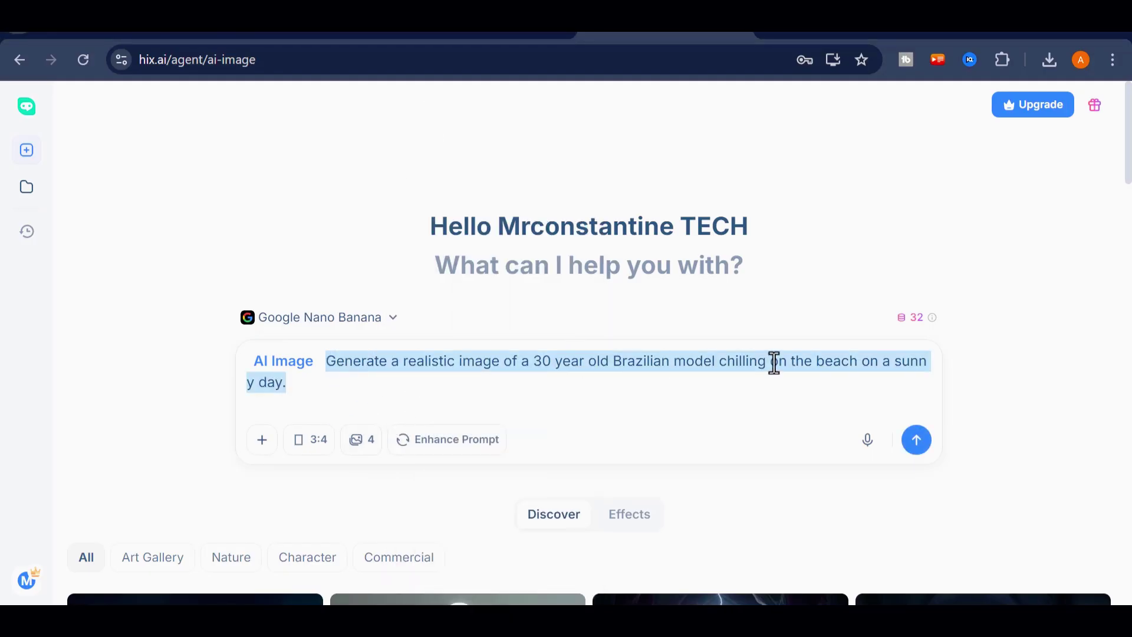
left_click(358, 421)
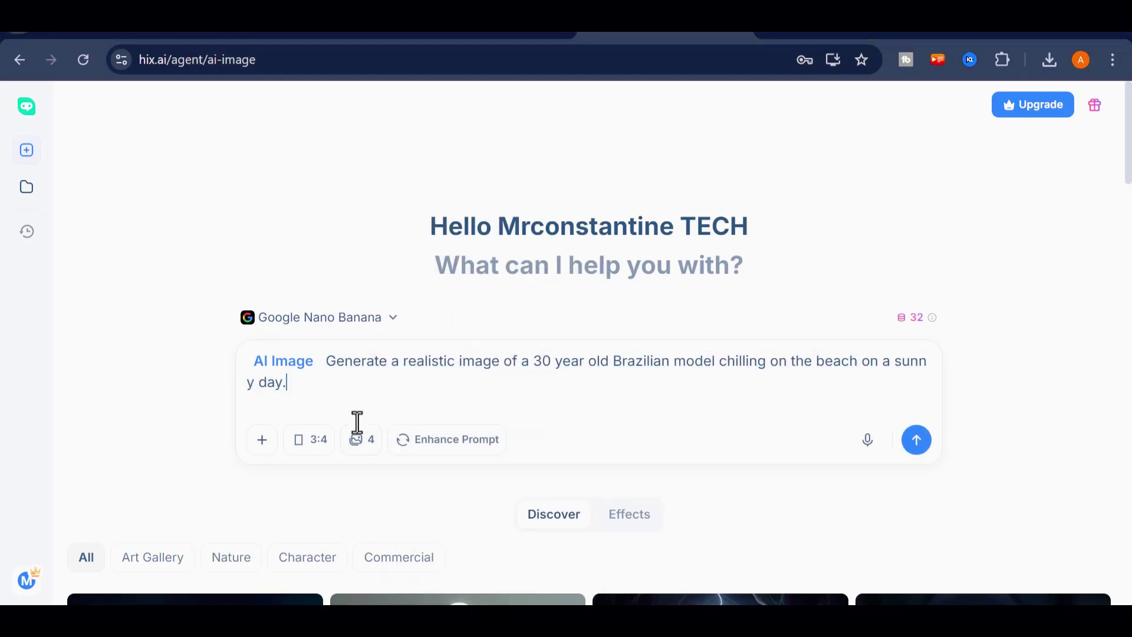
Step: Set the image to 16:9 widescreen and generate only 1 image
left_click(319, 445)
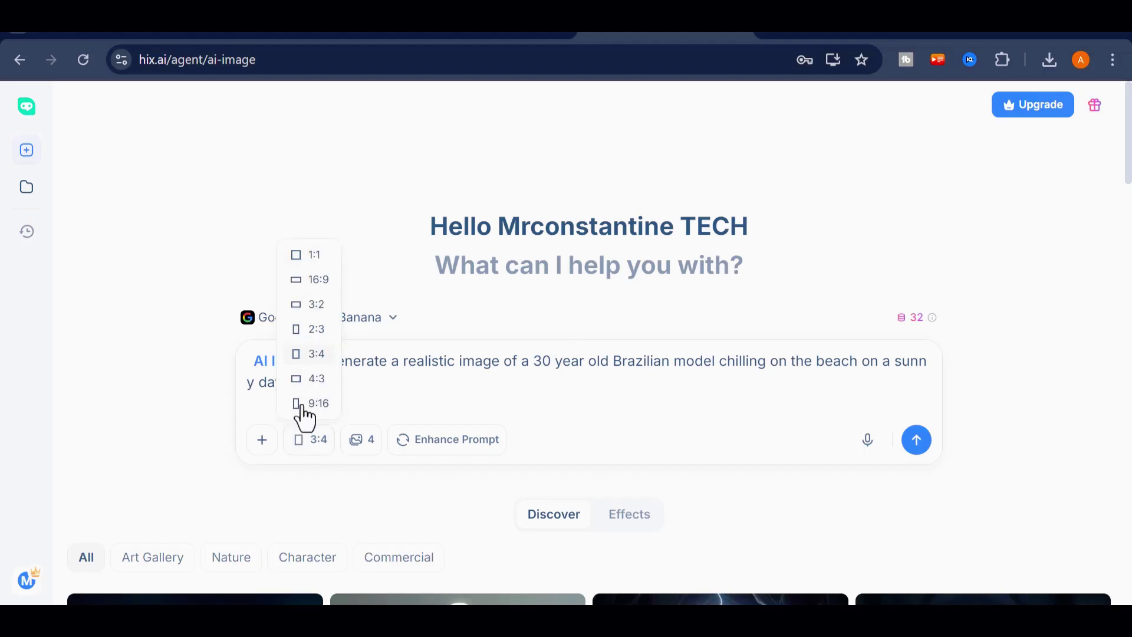
left_click(313, 280)
left_click(361, 447)
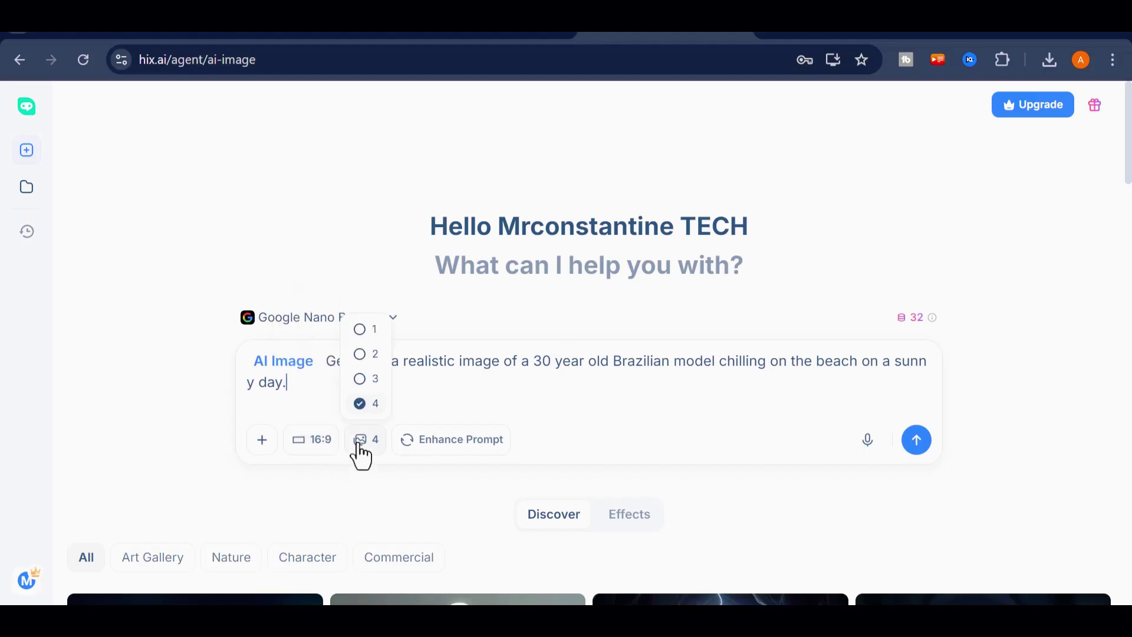
left_click(361, 331)
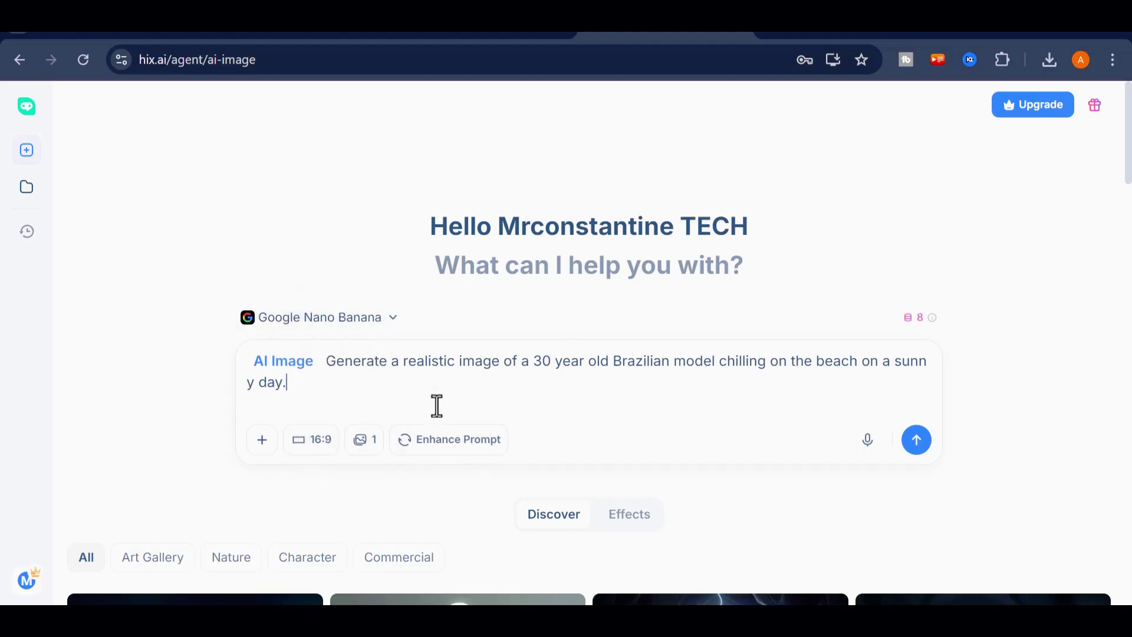
Step: Generate the beach model image from the prompt
left_click(917, 442)
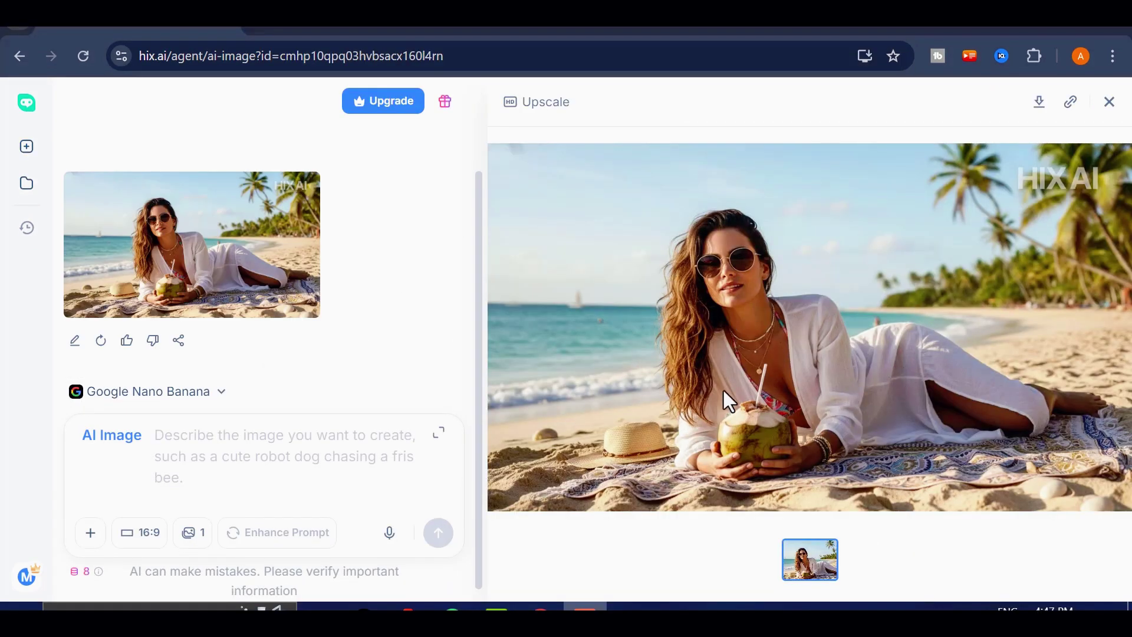
mouse_move(318, 243)
left_click(455, 346)
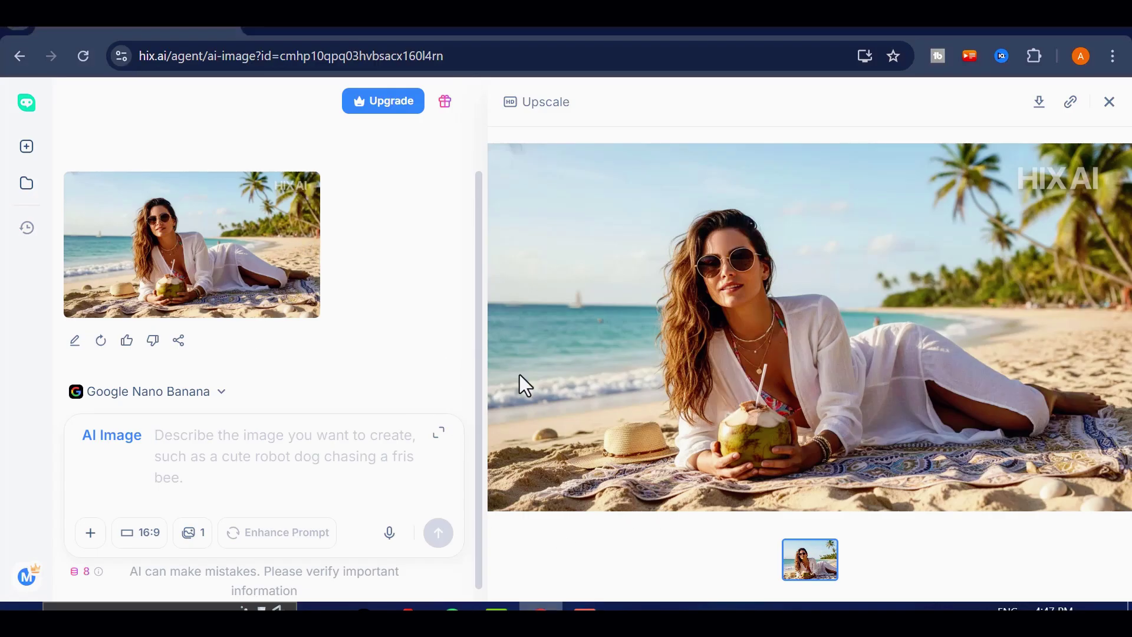
scroll(480, 361, "down", 1)
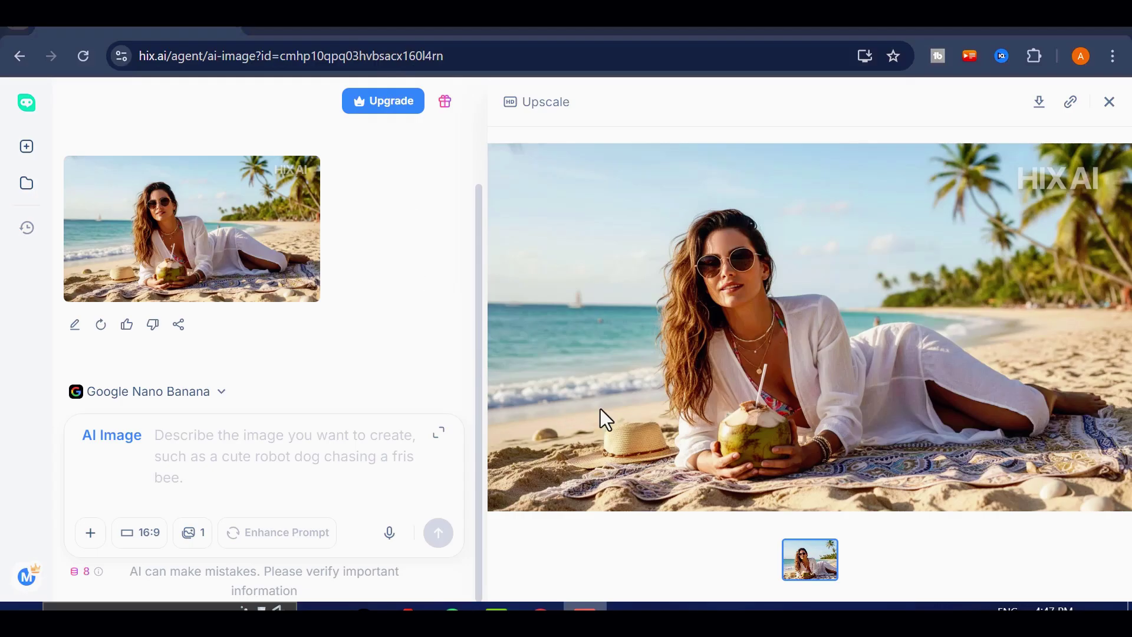
Step: Send the pasted energy-drink, smile-at-camera edit and compare it with the earlier coconut-drink image
right_click(243, 452)
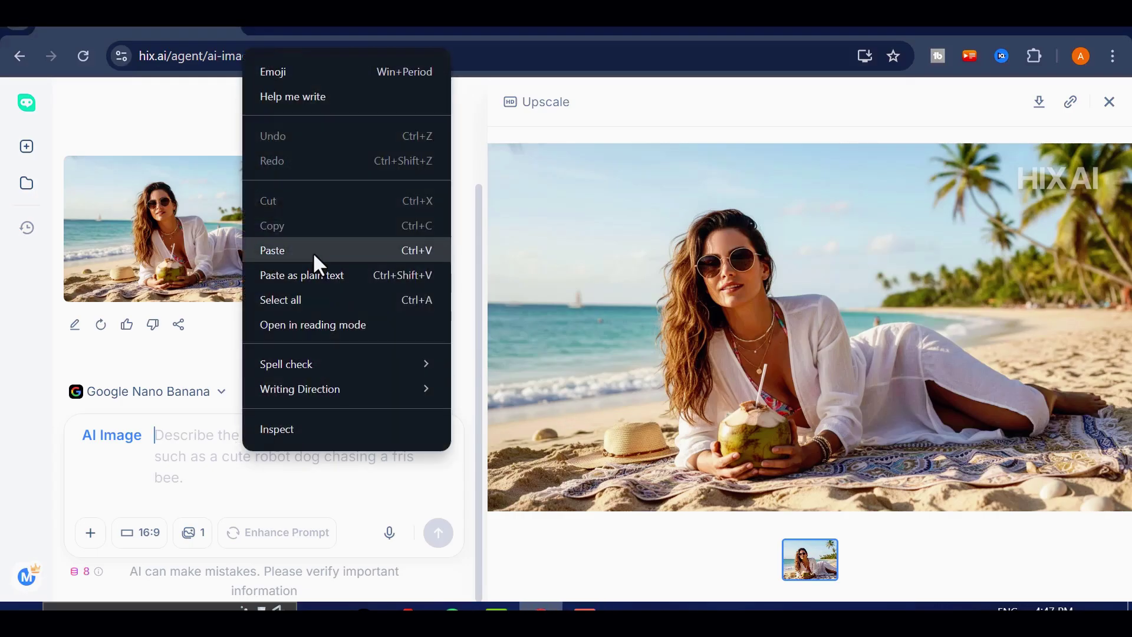
left_click(316, 252)
left_click_drag(258, 477, 160, 456)
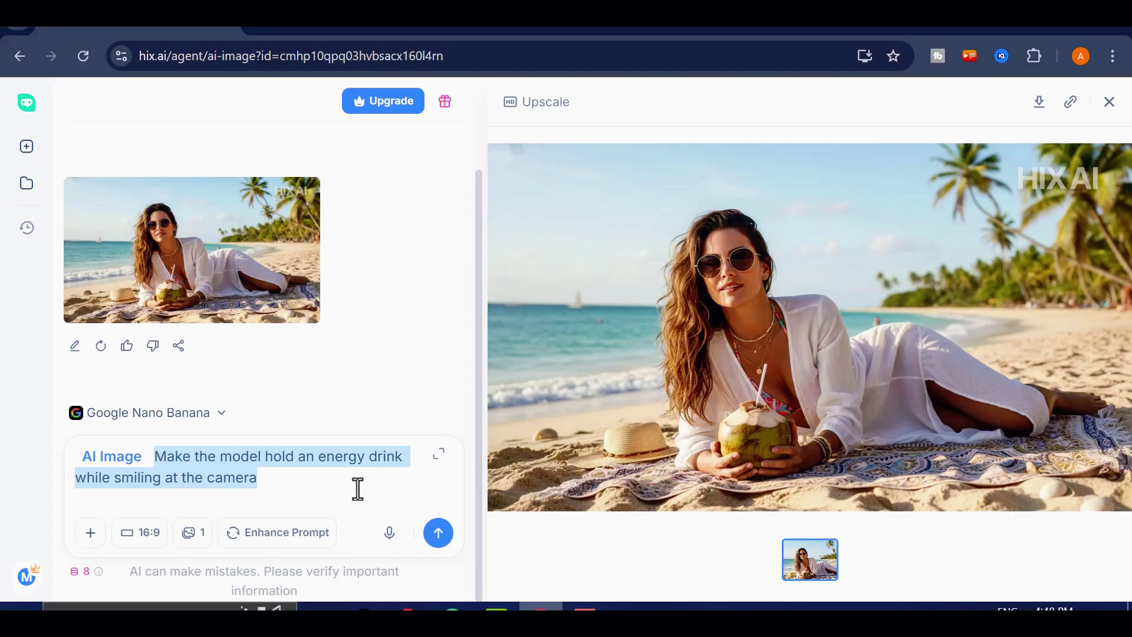
left_click(441, 536)
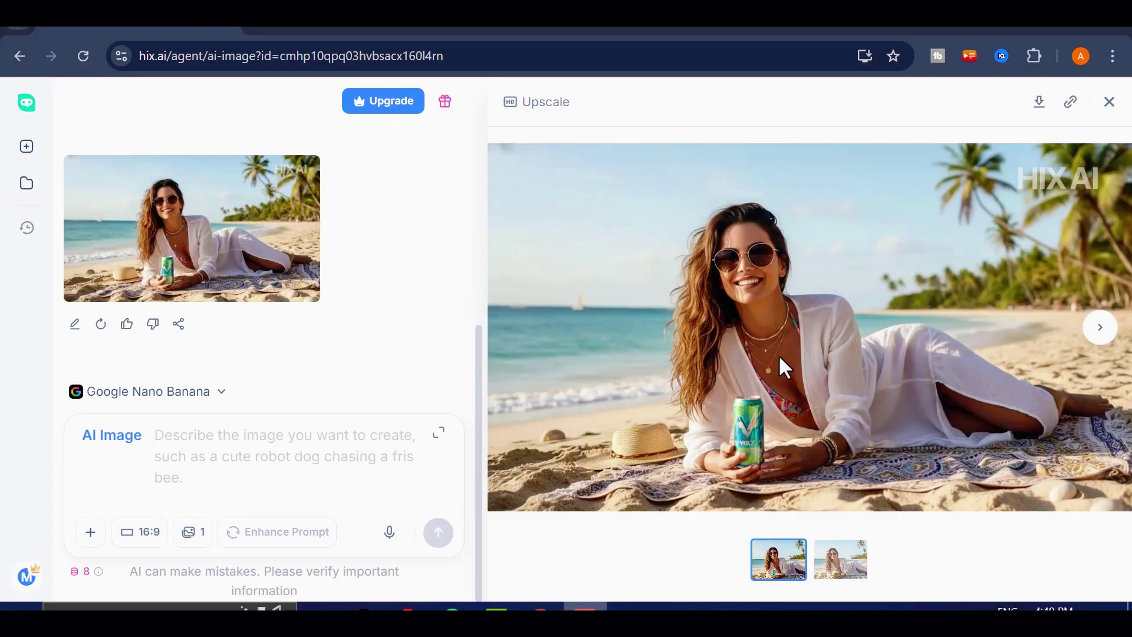
left_click(843, 568)
left_click(784, 567)
Step: Upscale the energy-drink beach image to 2x, compare both versions, and bring up its sharing options
left_click(538, 103)
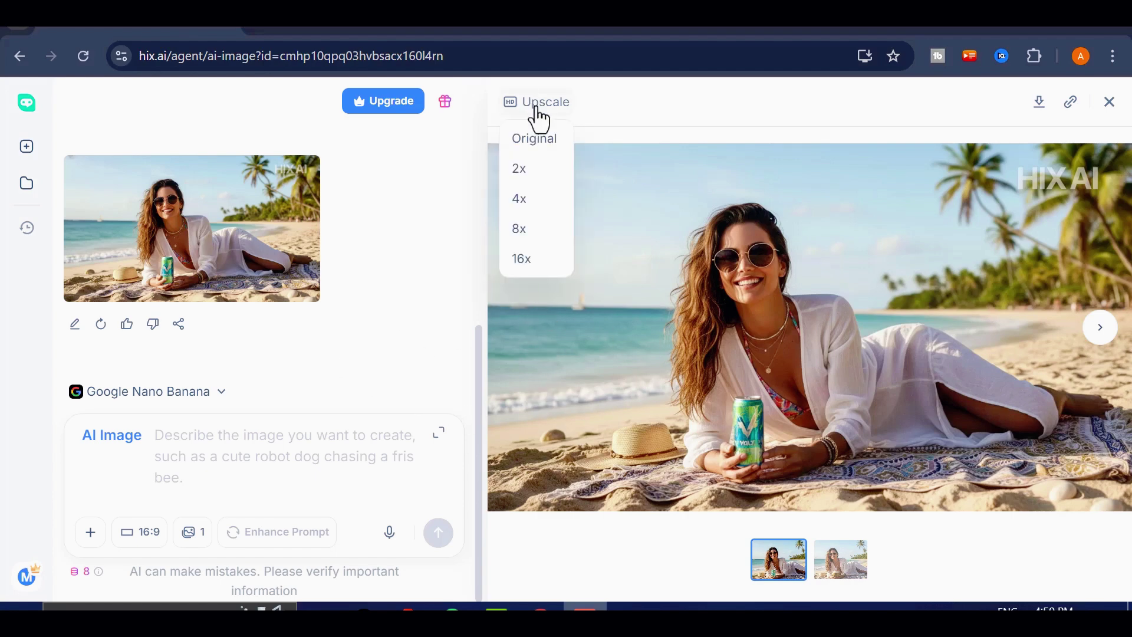
left_click(528, 171)
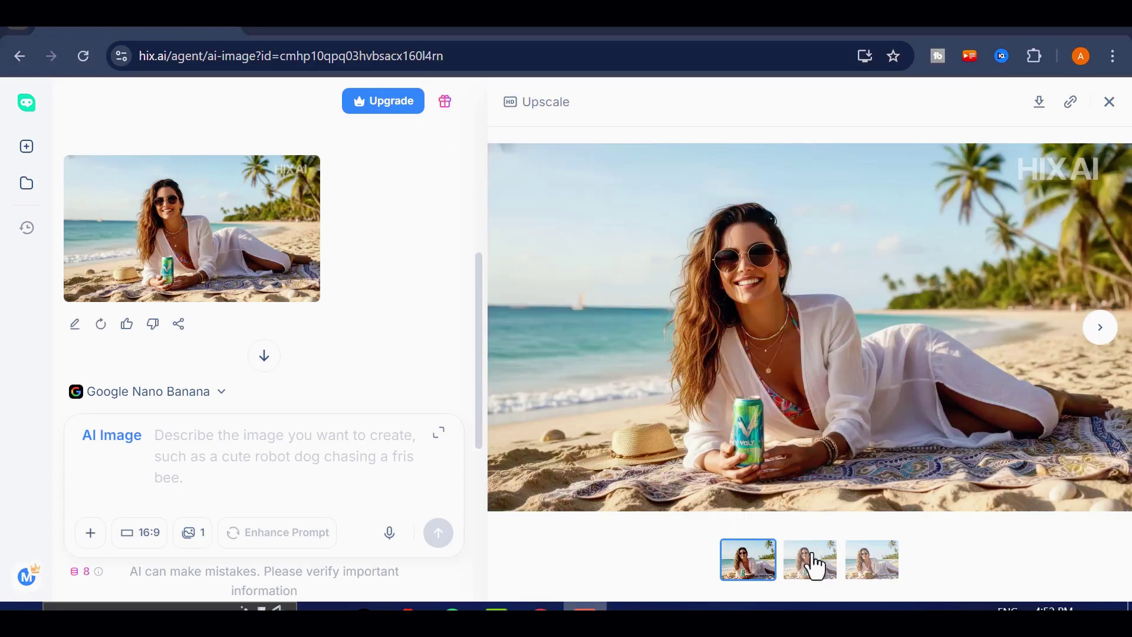
left_click(816, 565)
left_click(766, 570)
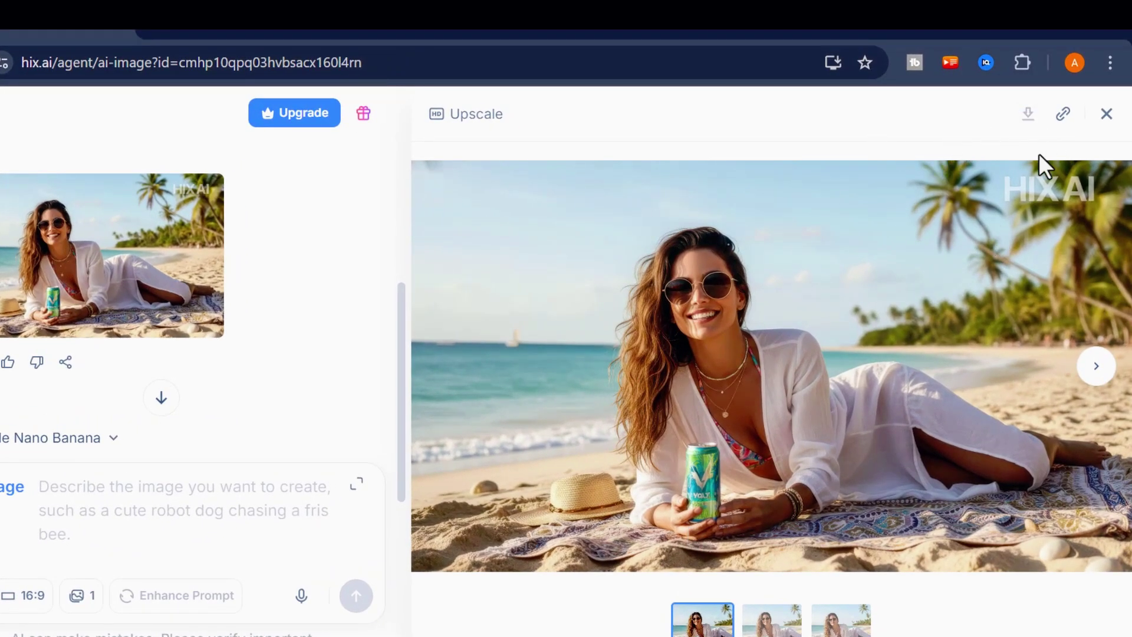
left_click(1062, 115)
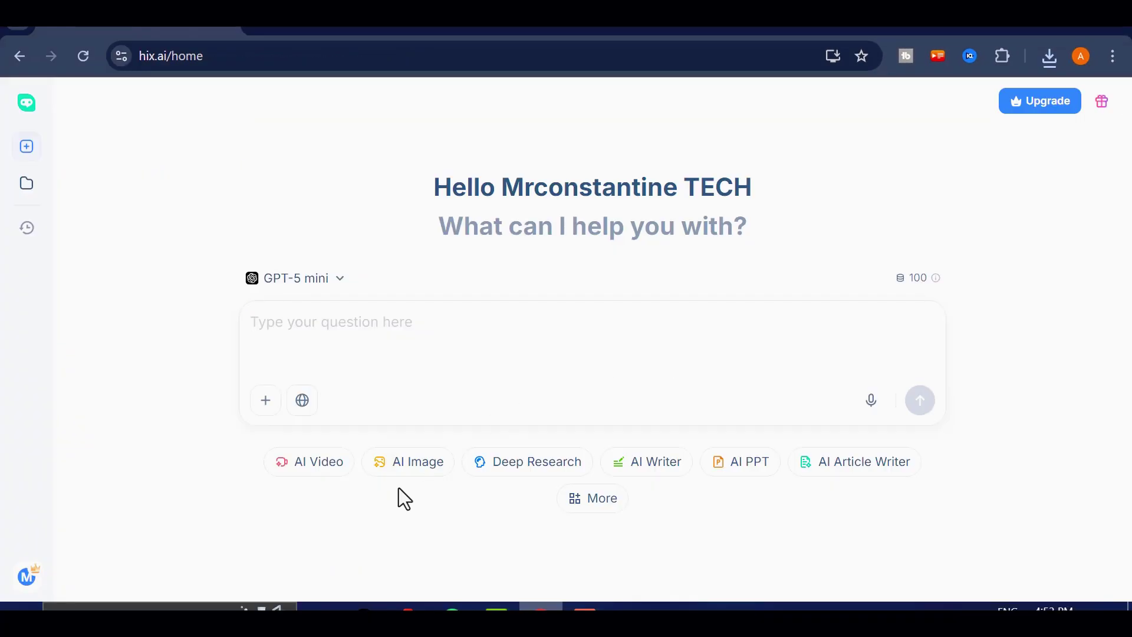
left_click(405, 472)
scroll(588, 450, "down", 4)
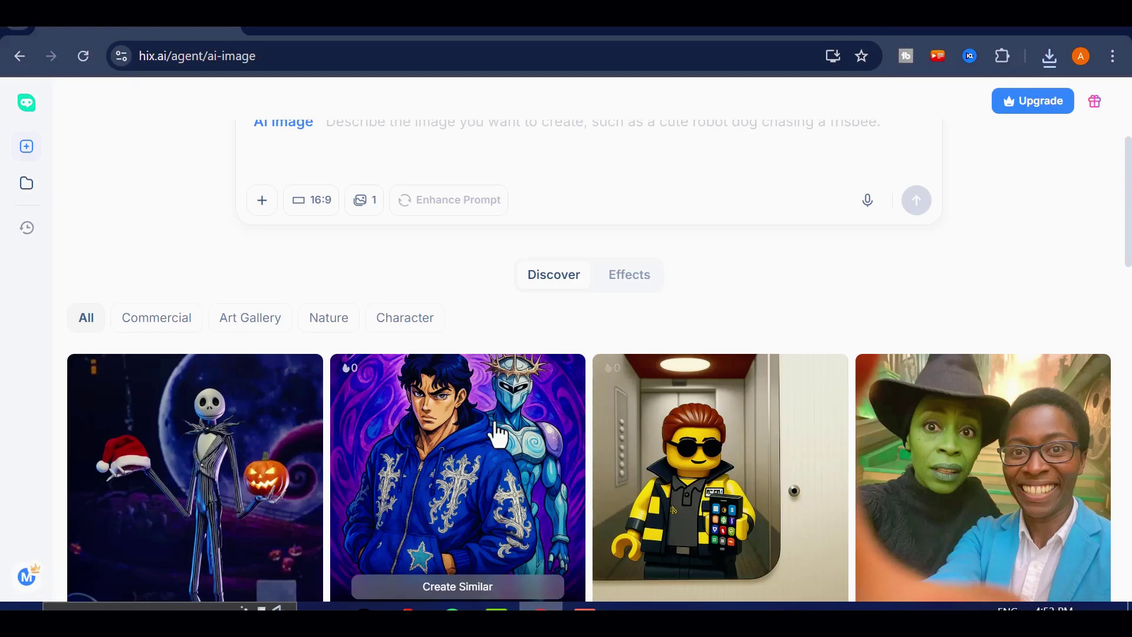
scroll(497, 434, "down", 10)
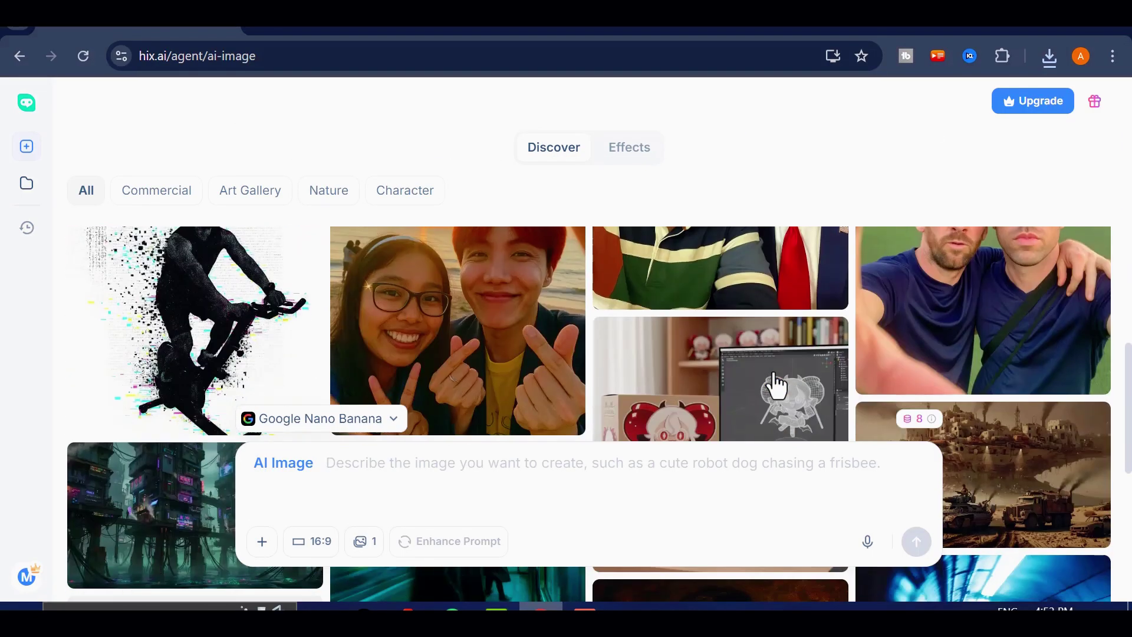
scroll(777, 386, "down", 10)
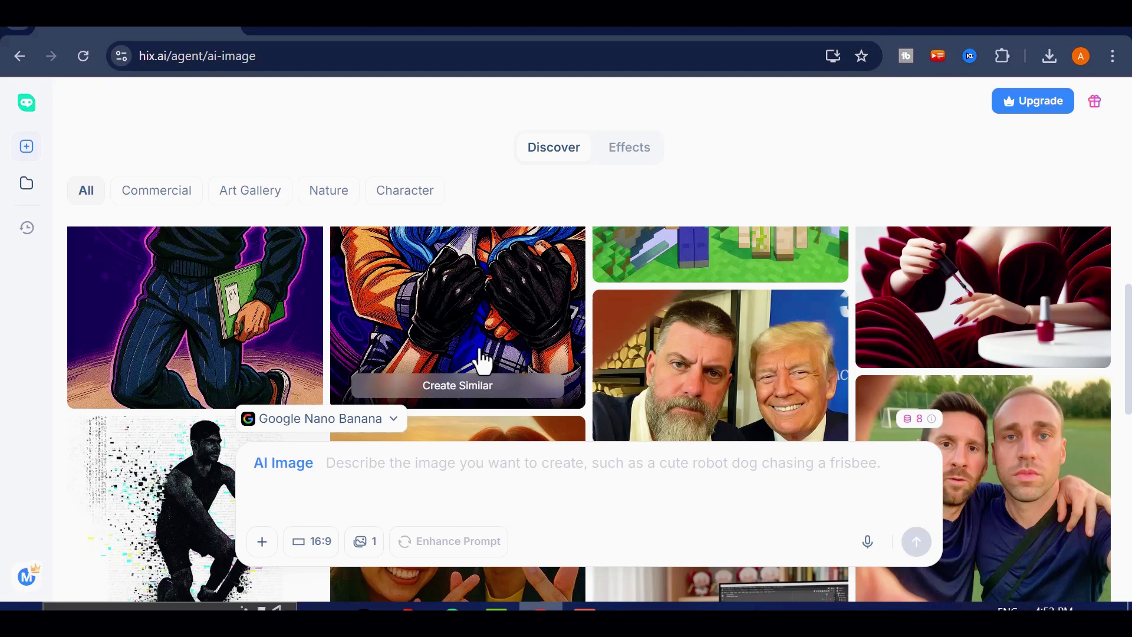
left_click(487, 383)
scroll(529, 354, "down", 2)
scroll(529, 354, "up", 3)
left_click(629, 196)
scroll(639, 430, "down", 3)
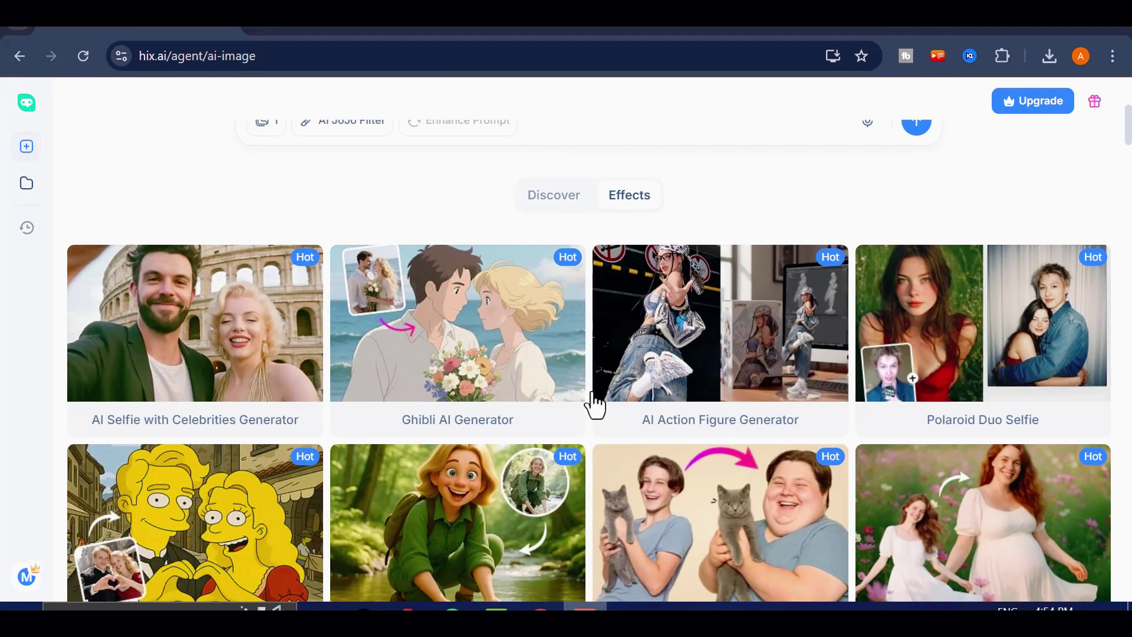
scroll(595, 405, "down", 1)
left_click(506, 222)
scroll(682, 354, "down", 12)
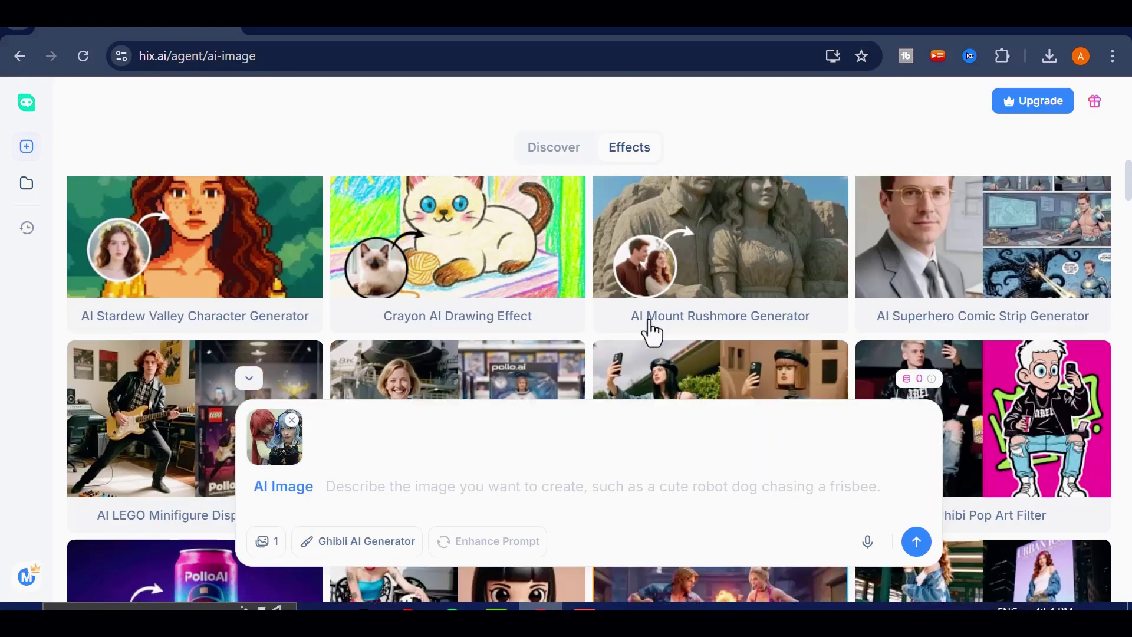
scroll(651, 333, "up", 15)
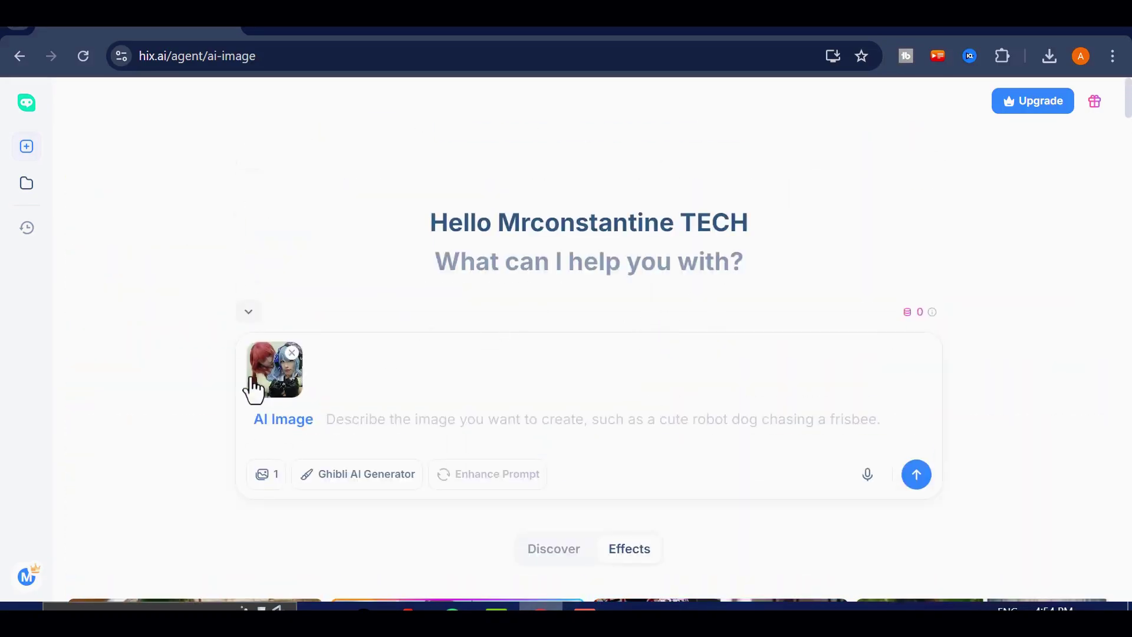
left_click(292, 353)
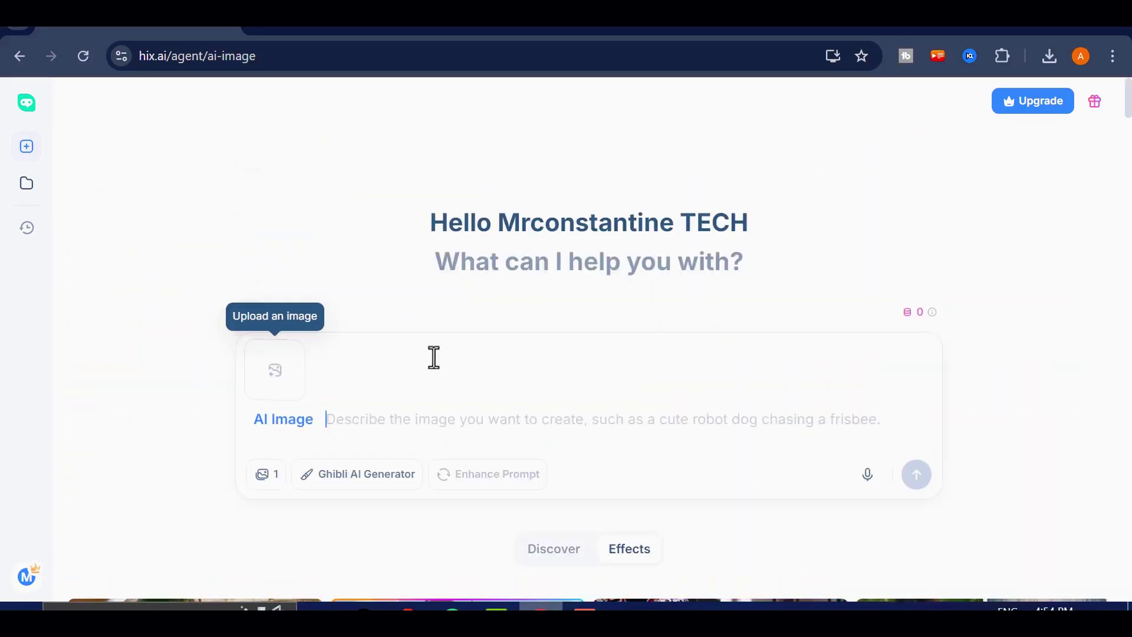
left_click(319, 412)
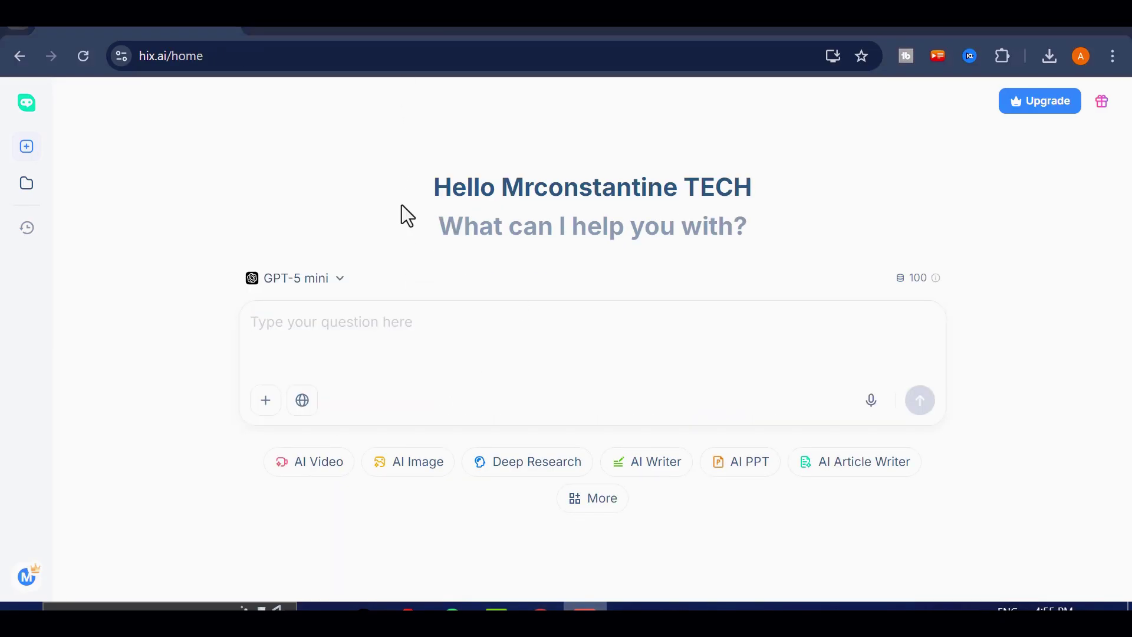
Step: Choose Deep Research and paste the question 'research the latest trends in AI automation' as the prompt
left_click(526, 466)
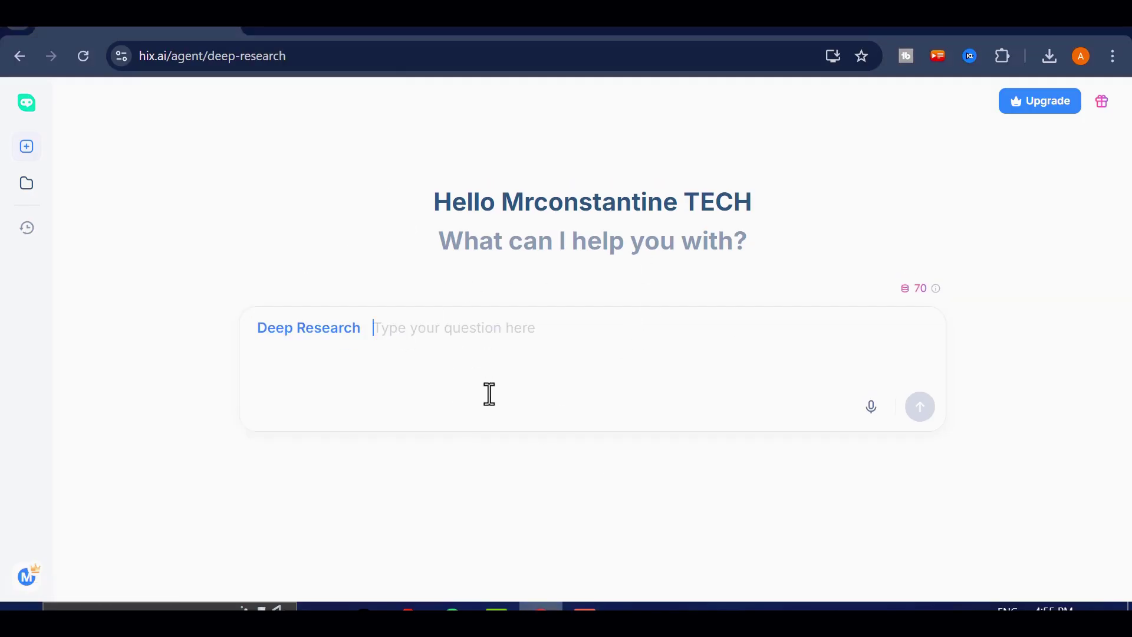
right_click(431, 332)
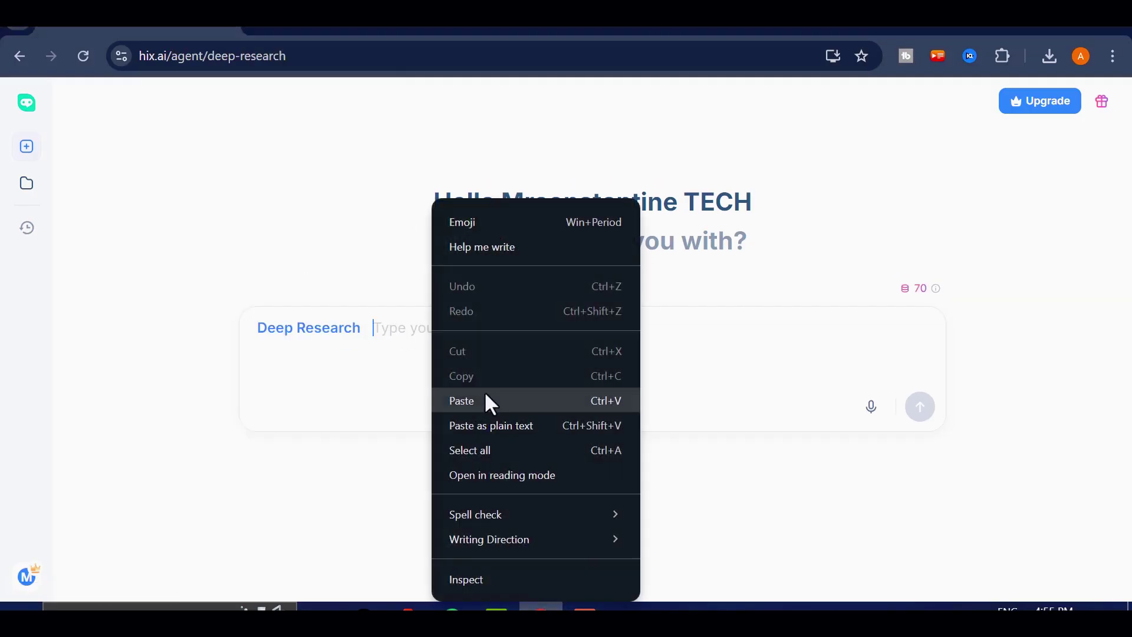
left_click(484, 403)
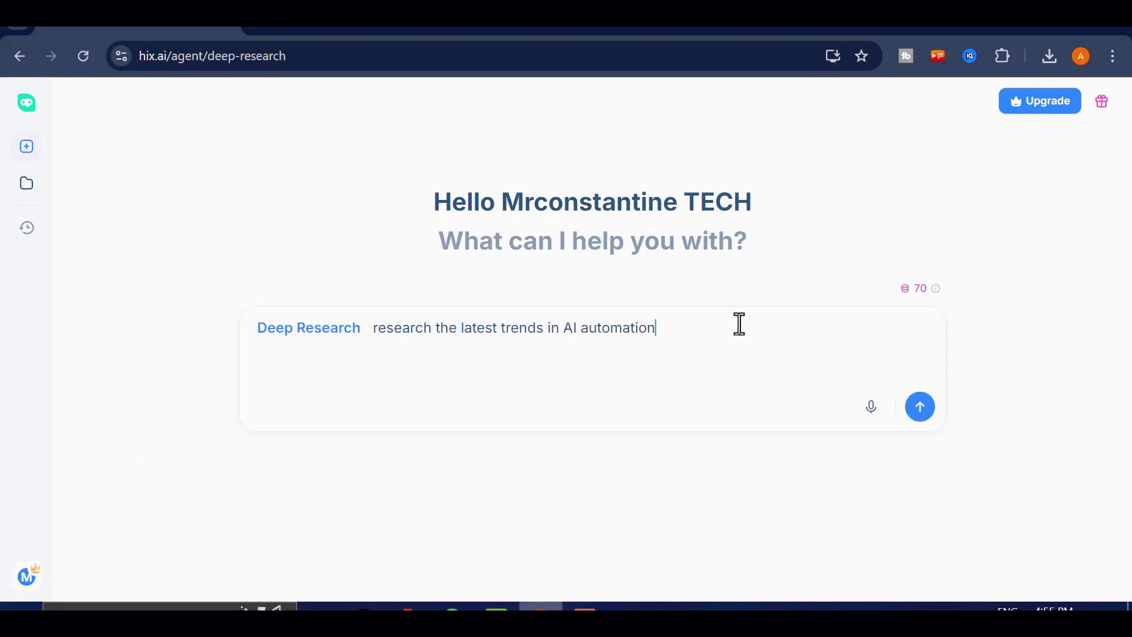
left_click_drag(733, 325, 383, 326)
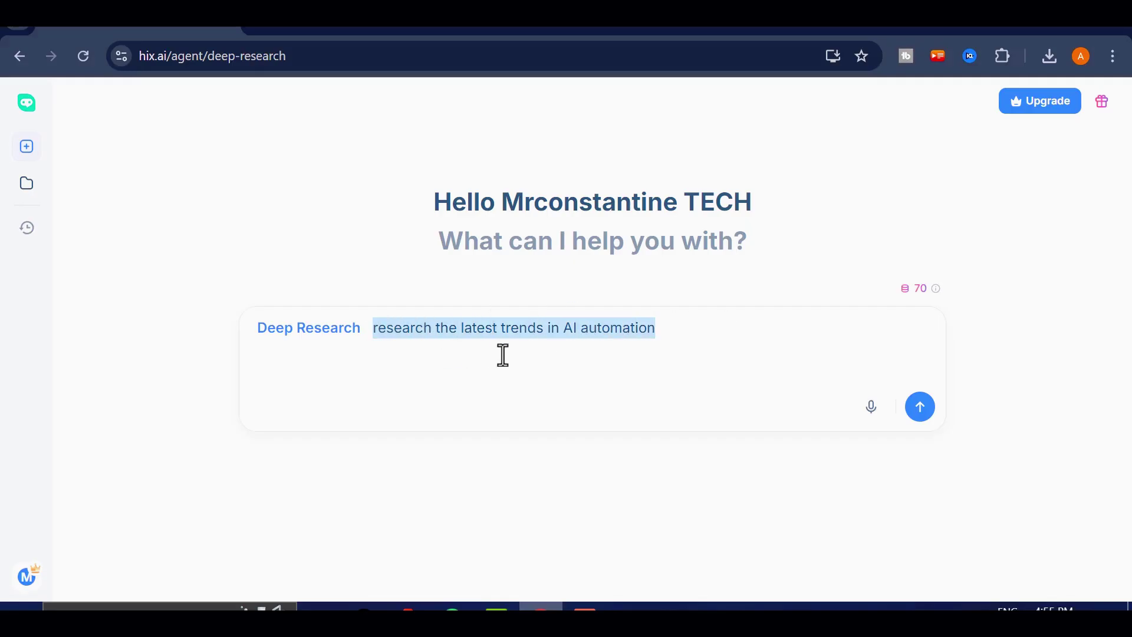
left_click(409, 329)
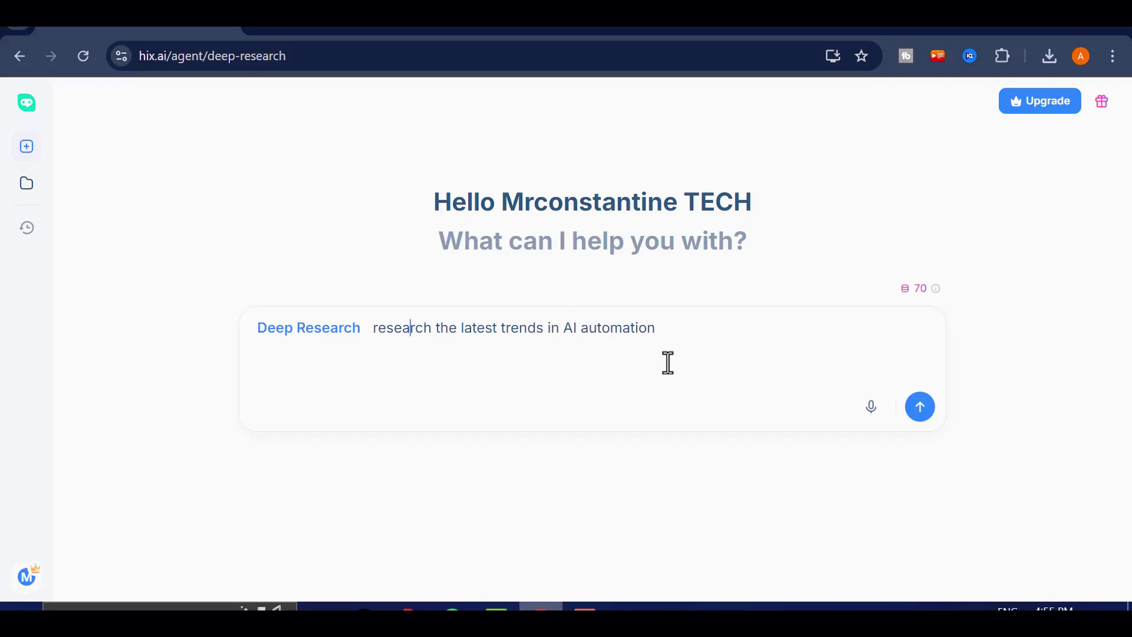
Step: Send the AI automation research request and scroll through the report as it generates
left_click(920, 408)
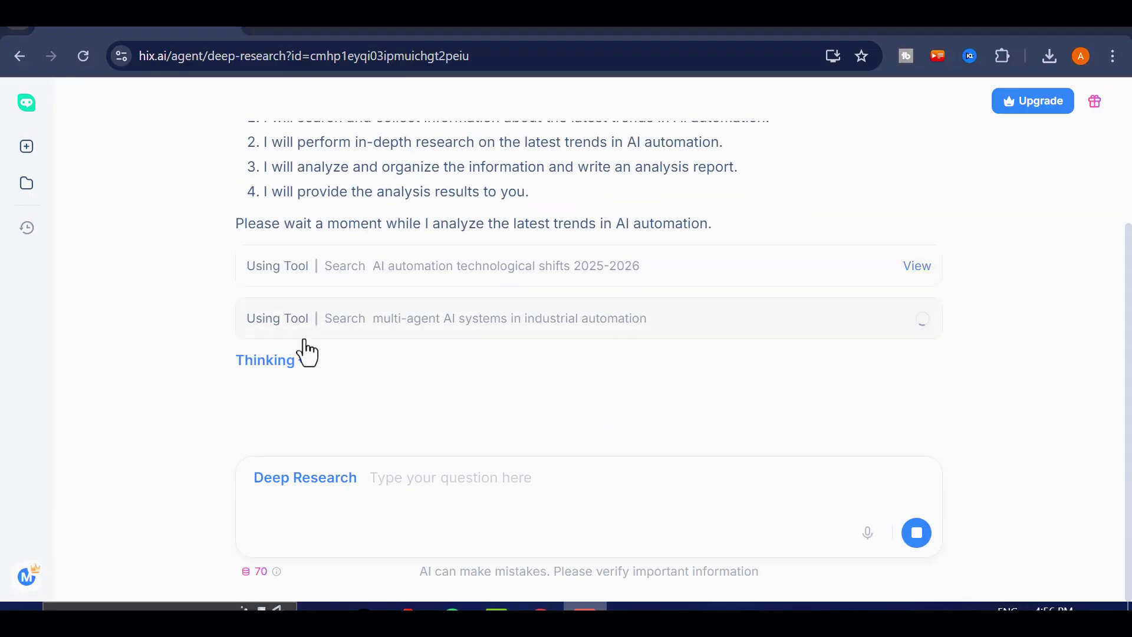
scroll(538, 374, "up", 2)
scroll(417, 311, "down", 2)
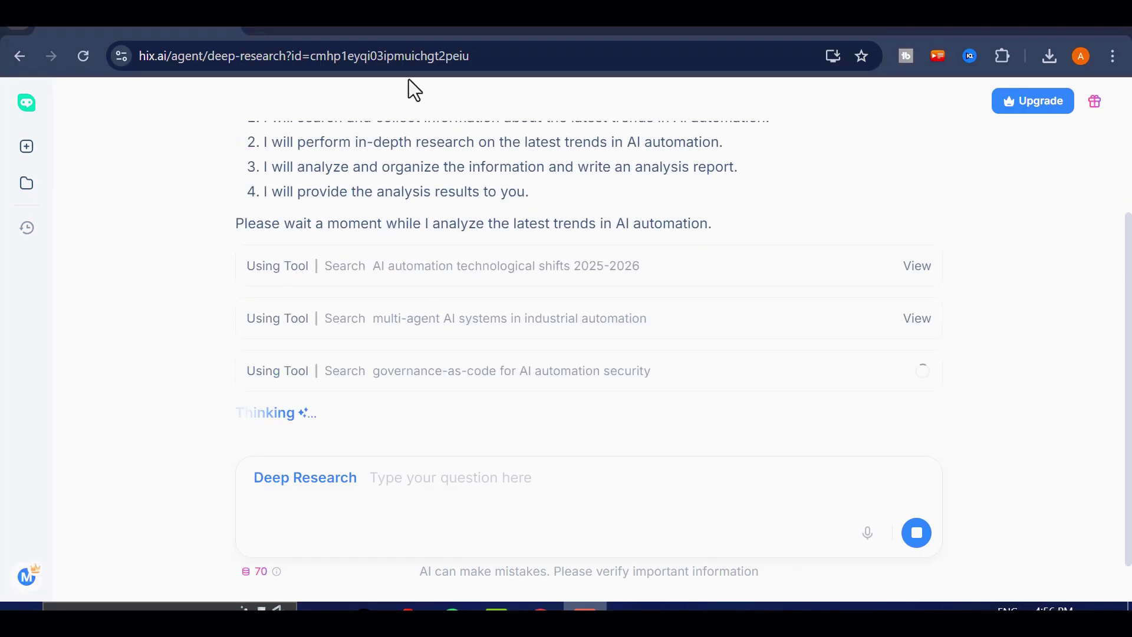
scroll(437, 273, "up", 3)
scroll(404, 141, "down", 3)
scroll(340, 239, "up", 10)
scroll(660, 239, "down", 15)
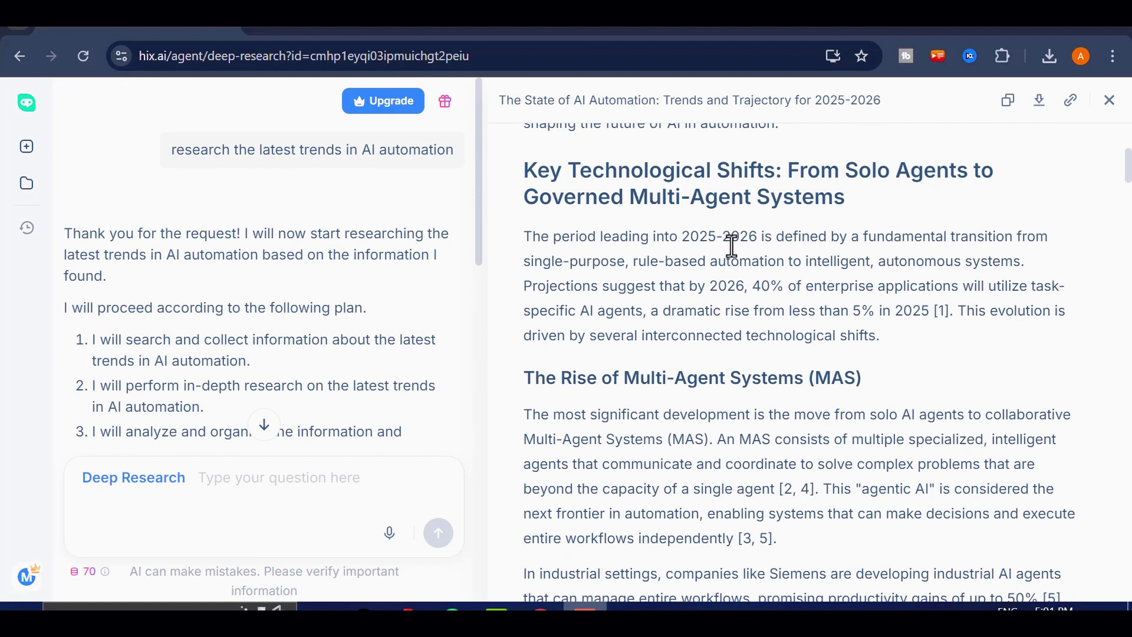
Step: Review the rest of the AI automation report, then close its preview panel
scroll(761, 282, "down", 15)
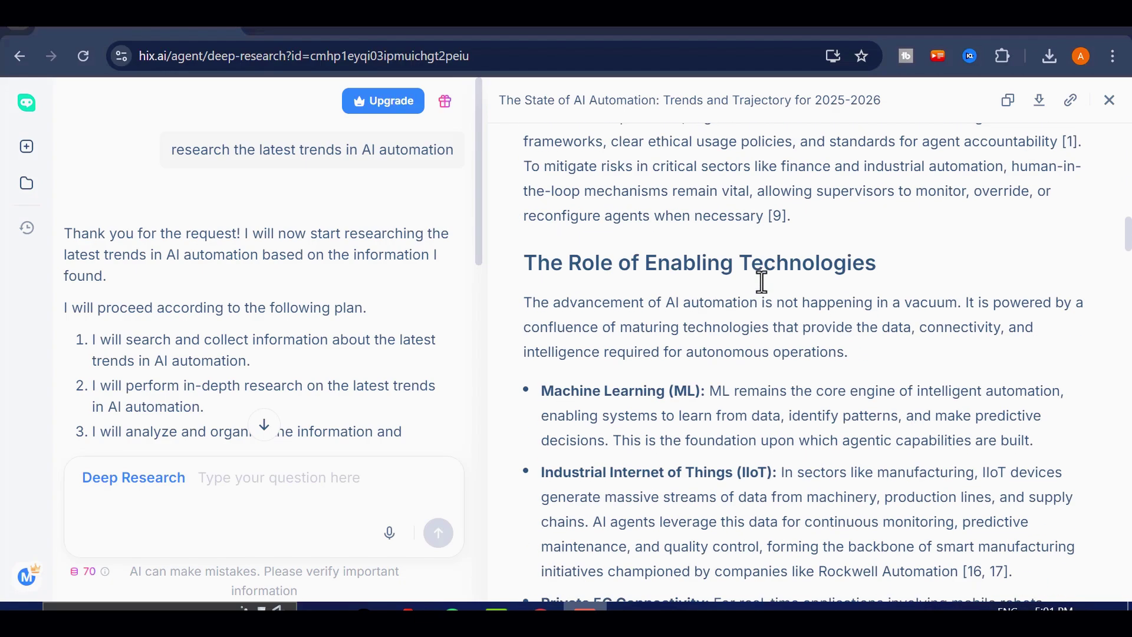
scroll(761, 282, "down", 20)
scroll(656, 334, "down", 15)
scroll(766, 431, "up", 20)
scroll(763, 416, "up", 20)
scroll(739, 390, "up", 15)
mouse_move(402, 81)
scroll(320, 260, "down", 10)
left_click(354, 321)
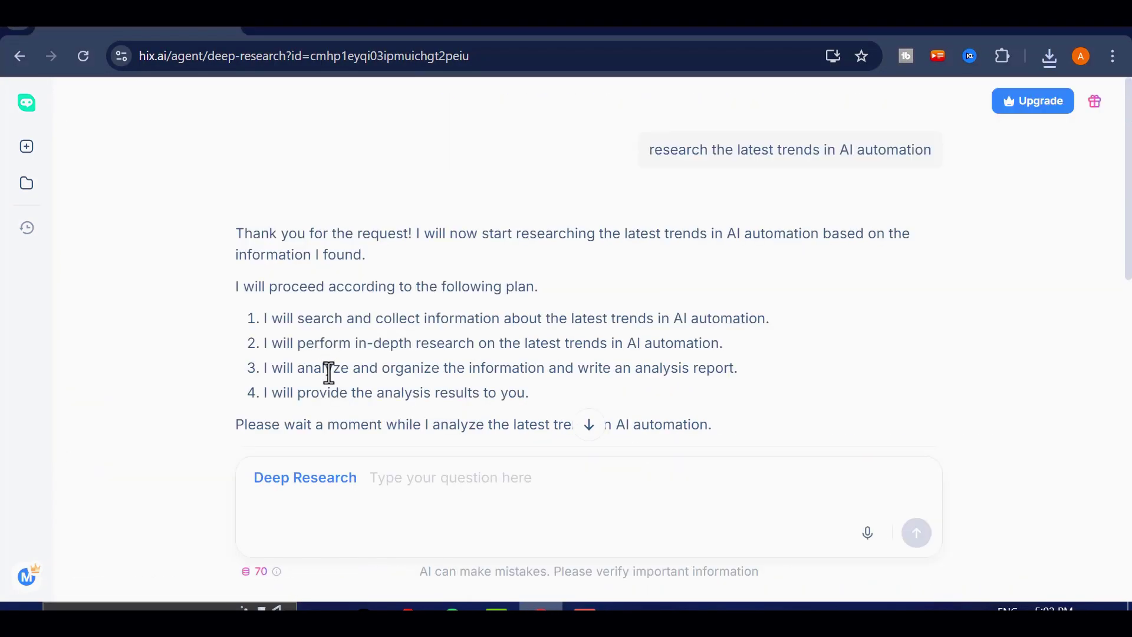
Step: Start a new chat with GPT-5 as the chat model
left_click(362, 470)
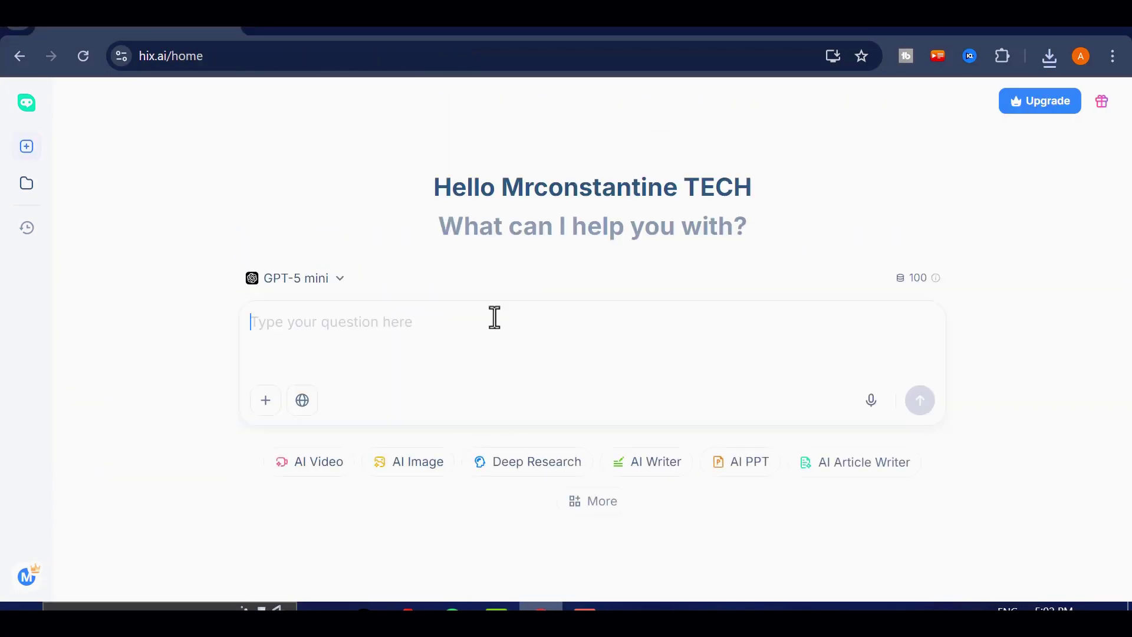
left_click(335, 283)
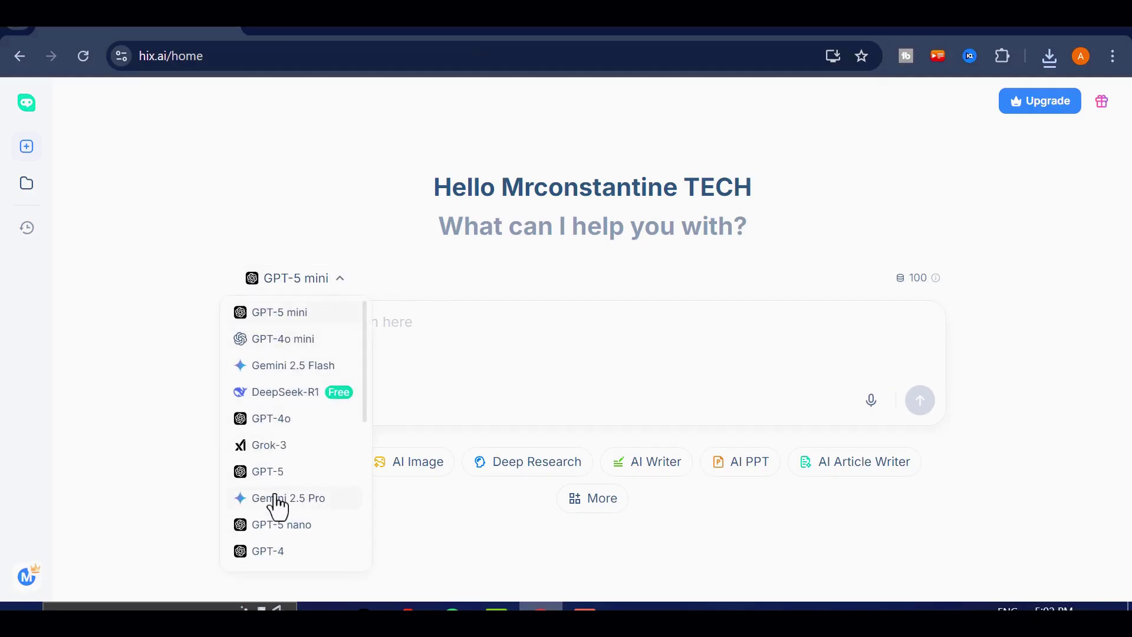
left_click(268, 471)
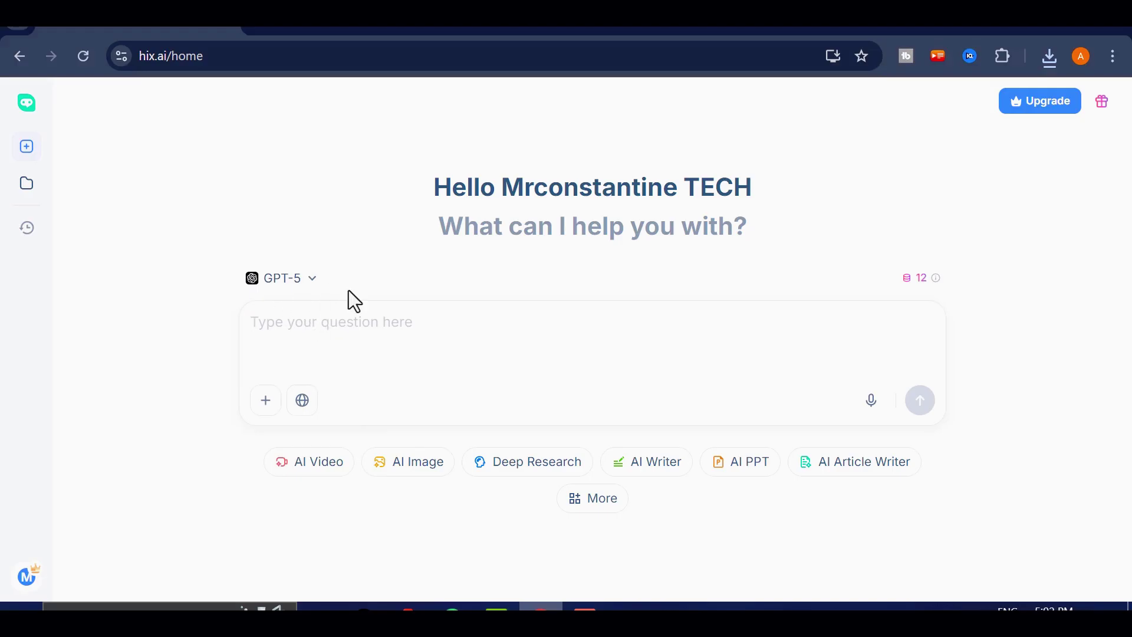
Step: Paste the prompt 'create a complete marketing plan for a weight loss supplement' into the question box
right_click(315, 328)
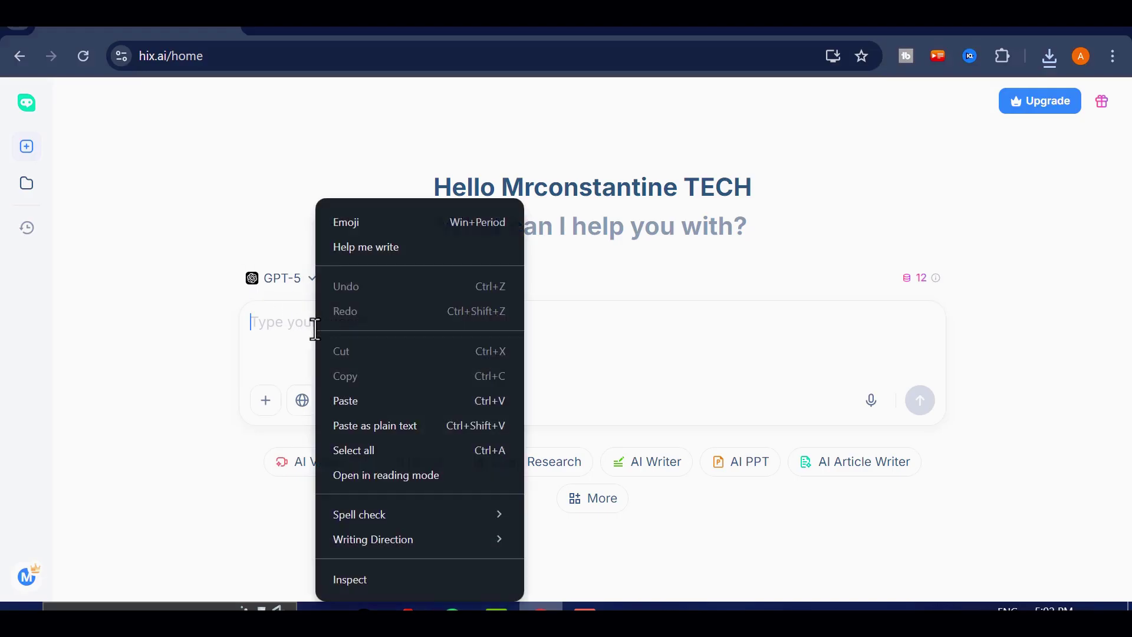
left_click(361, 395)
left_click_drag(722, 334, 234, 322)
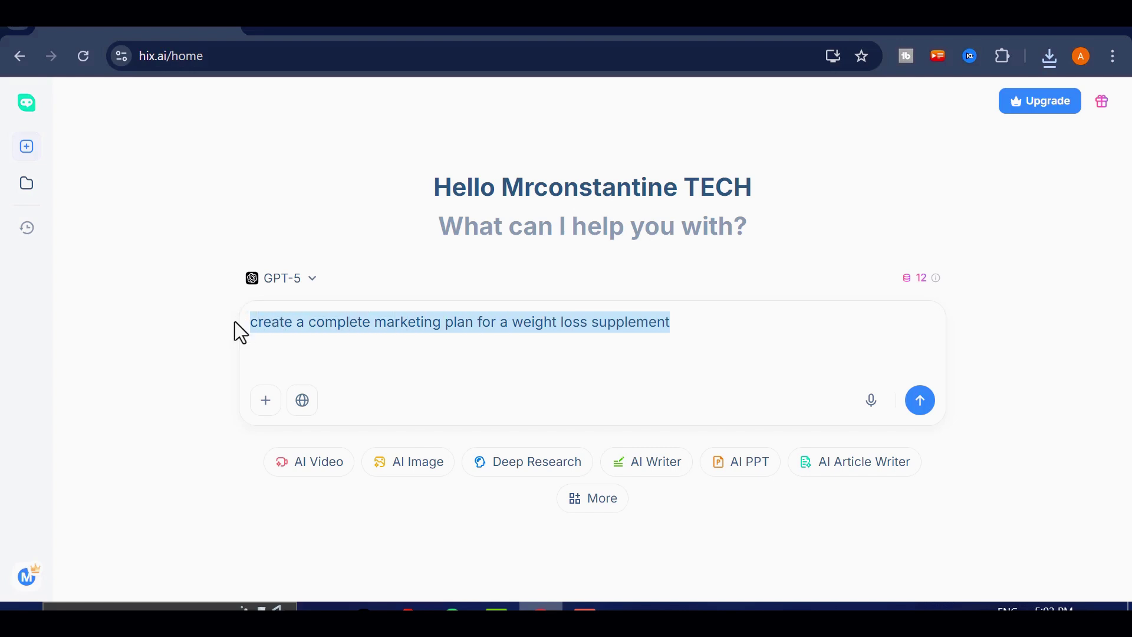
left_click(729, 327)
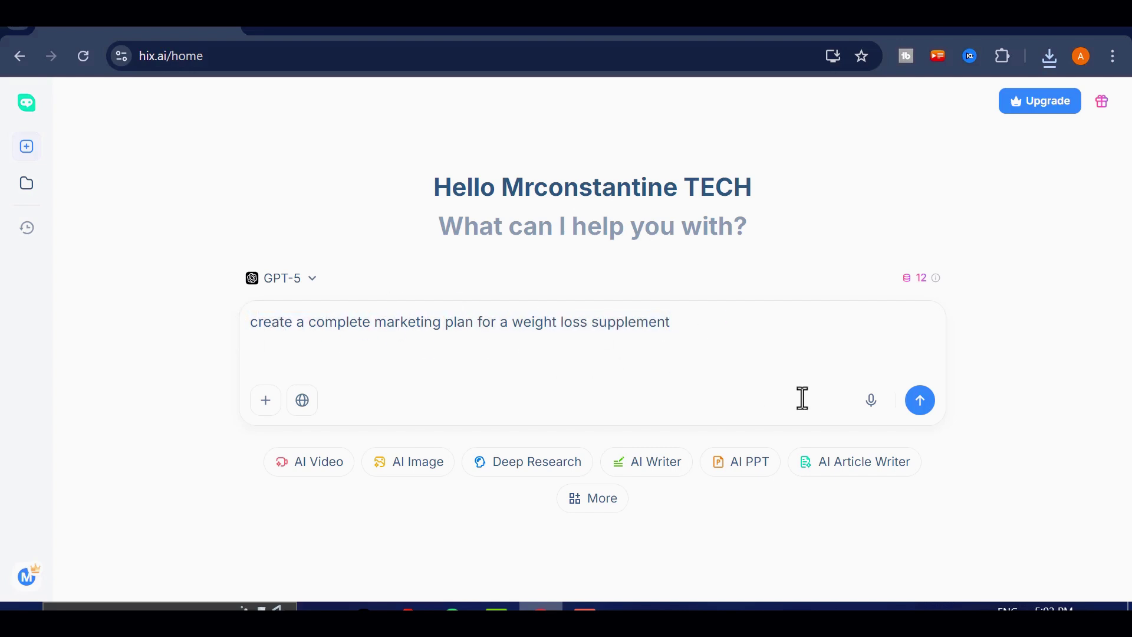
Step: Send the weight-loss supplement marketing plan request to GPT-5 and scroll through the streamed answer
left_click(920, 403)
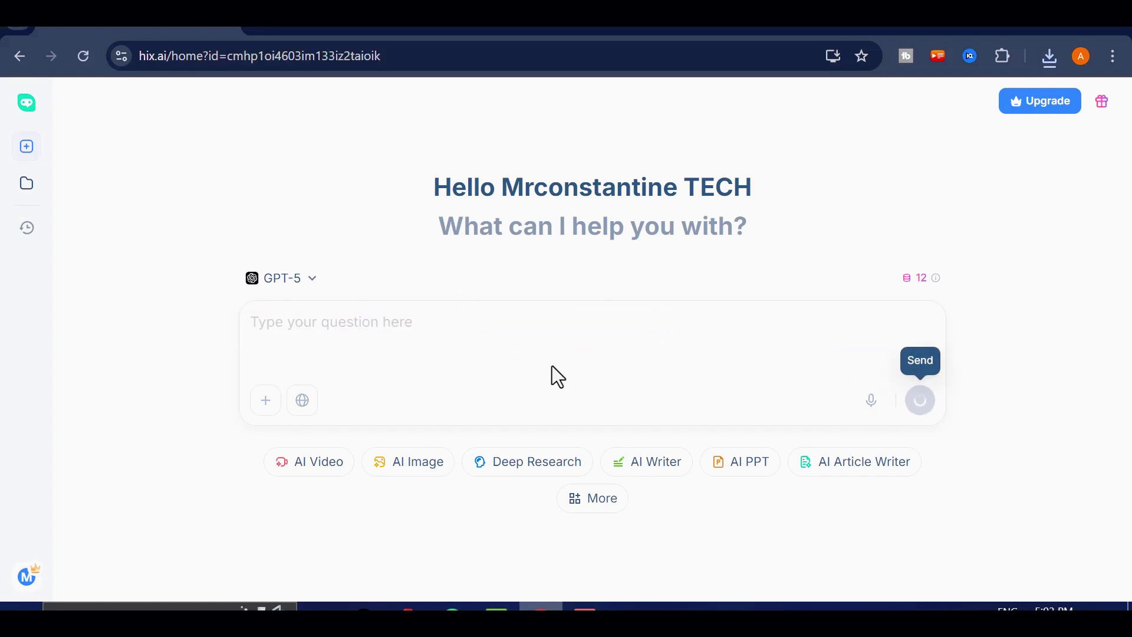
scroll(459, 221, "down", 5)
scroll(574, 242, "up", 5)
scroll(476, 235, "down", 10)
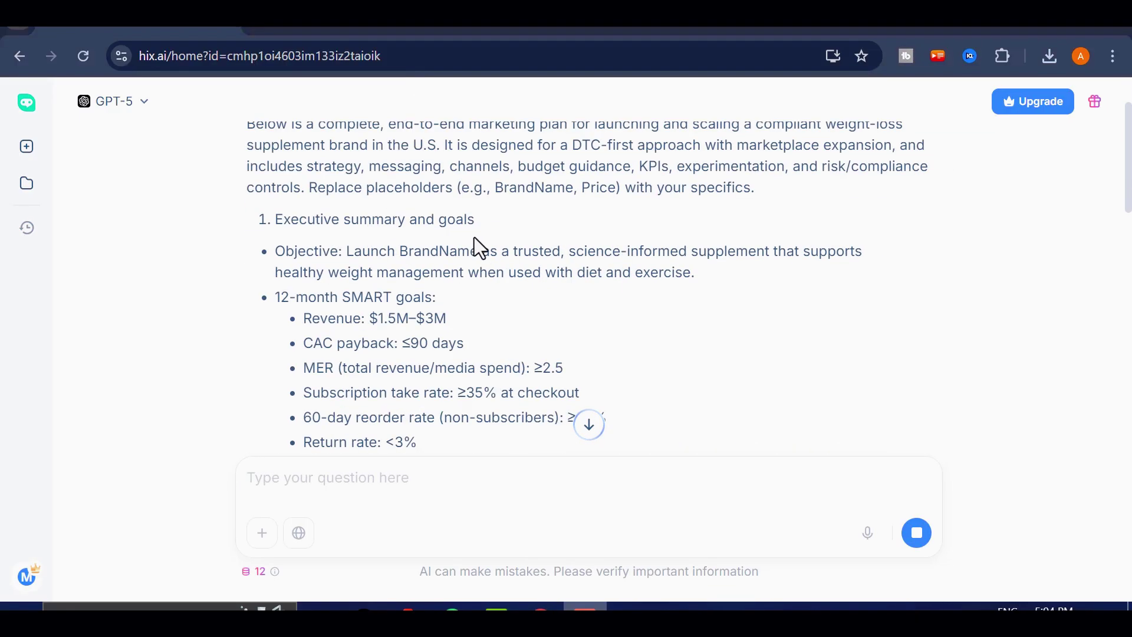
scroll(483, 240, "down", 10)
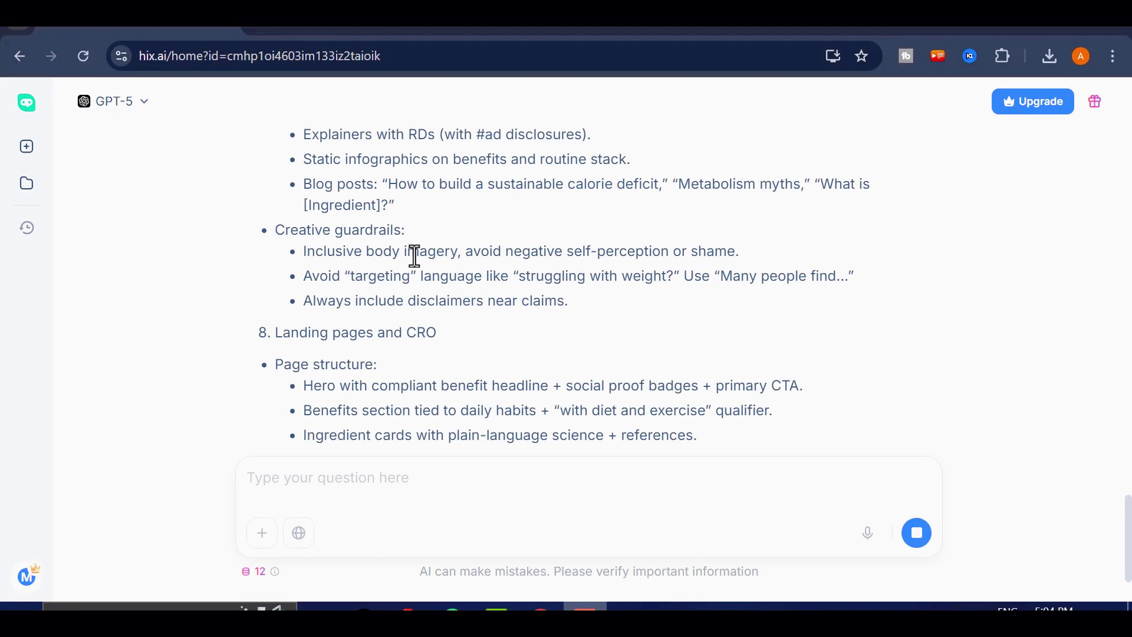
scroll(445, 259, "down", 15)
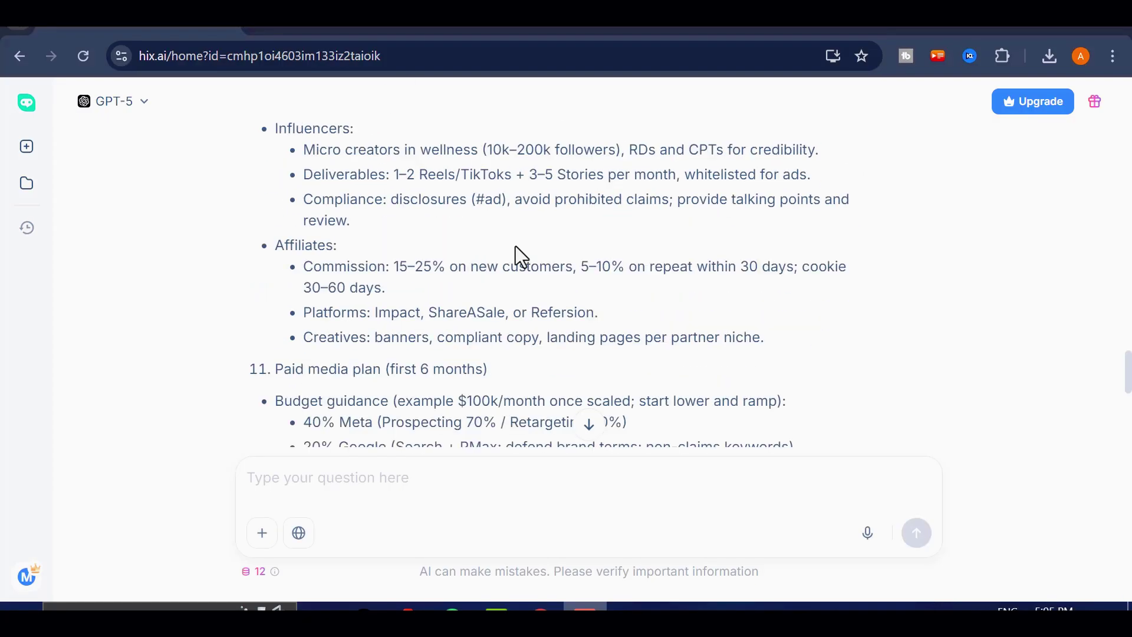
scroll(440, 340, "up", 15)
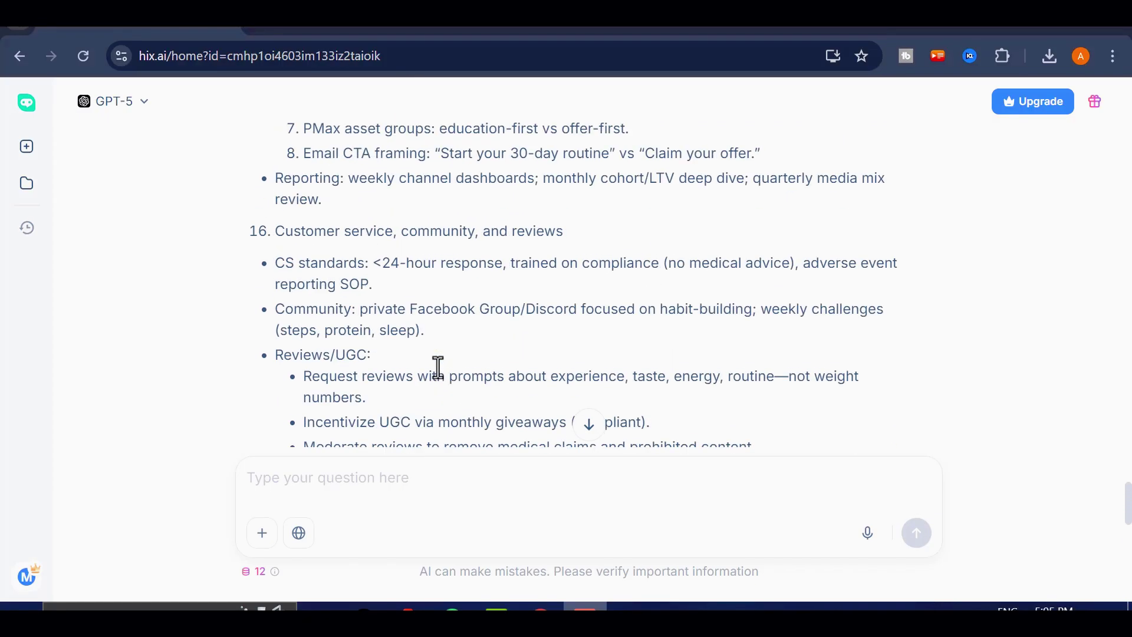
scroll(438, 366, "up", 4)
scroll(435, 367, "down", 4)
scroll(451, 262, "up", 15)
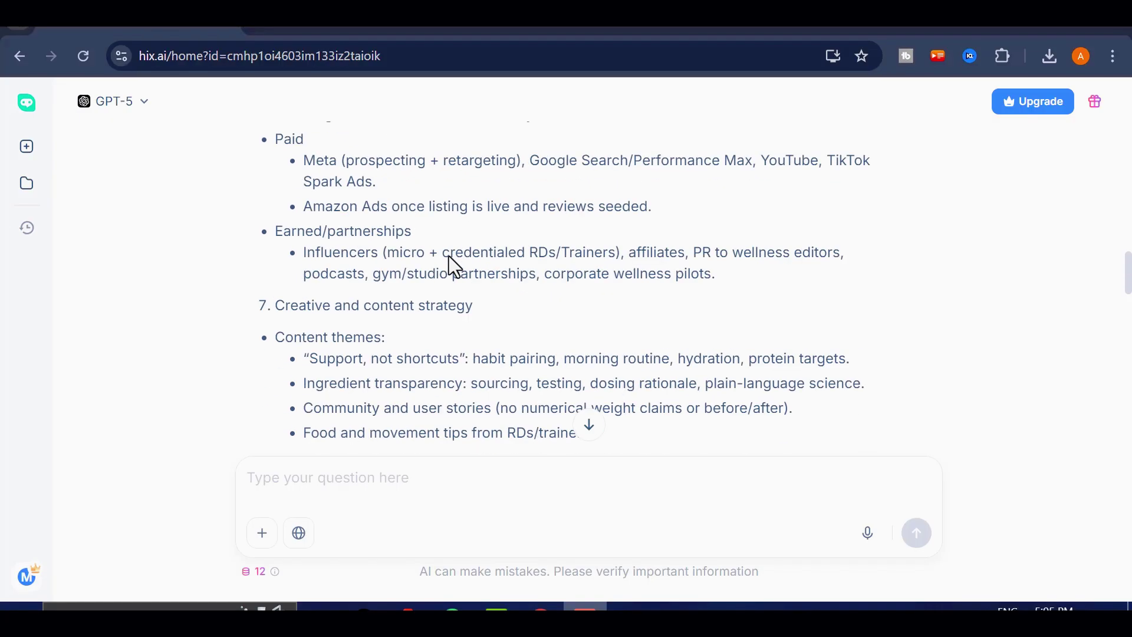
scroll(454, 267, "up", 3)
Step: Start a new empty chat and look through the chat model list
left_click(28, 149)
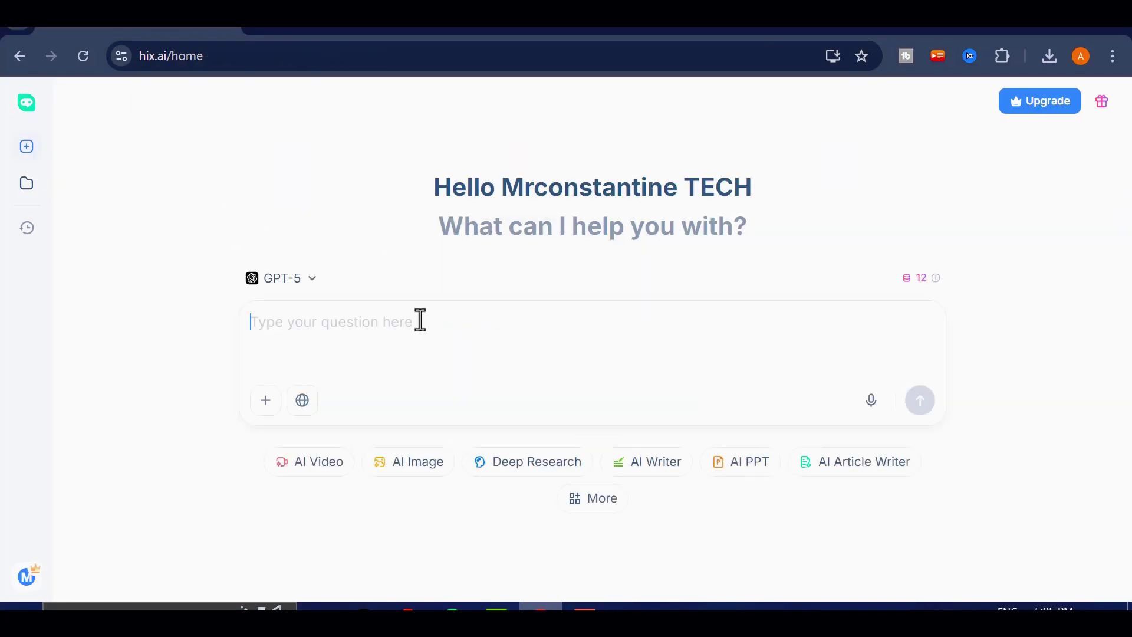
left_click(316, 291)
left_click(317, 291)
left_click(317, 291)
scroll(298, 333, "down", 5)
left_click(398, 266)
Step: Browse the AI Video model list, then leave AI Video mode
left_click(303, 466)
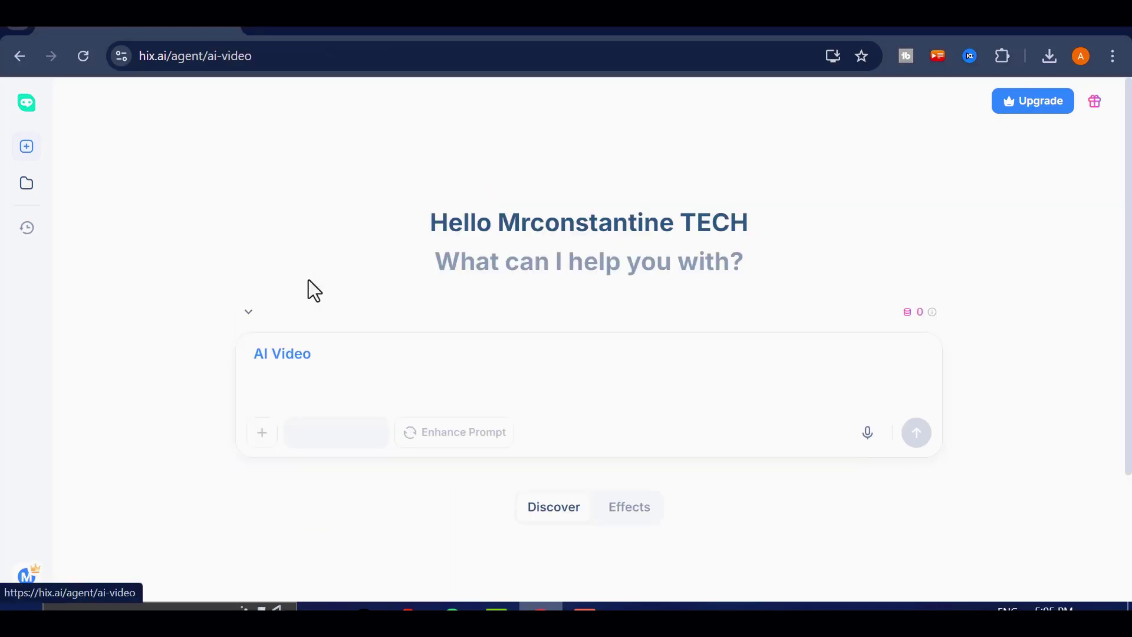
left_click(258, 312)
scroll(230, 380, "down", 4)
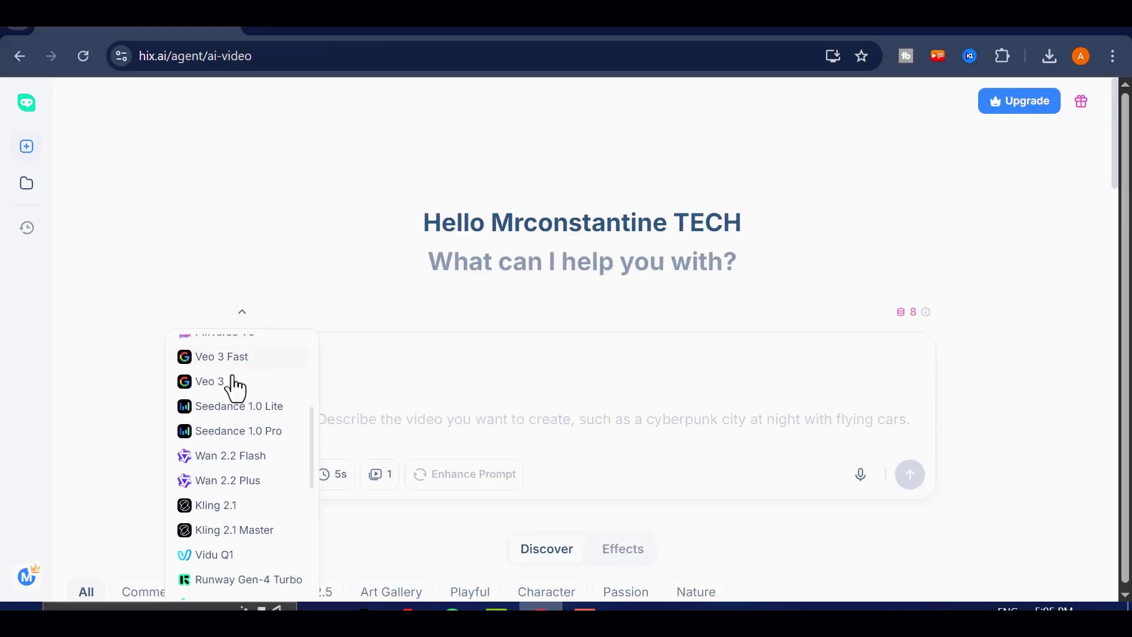
scroll(250, 354, "up", 4)
scroll(258, 481, "down", 4)
scroll(225, 455, "down", 10)
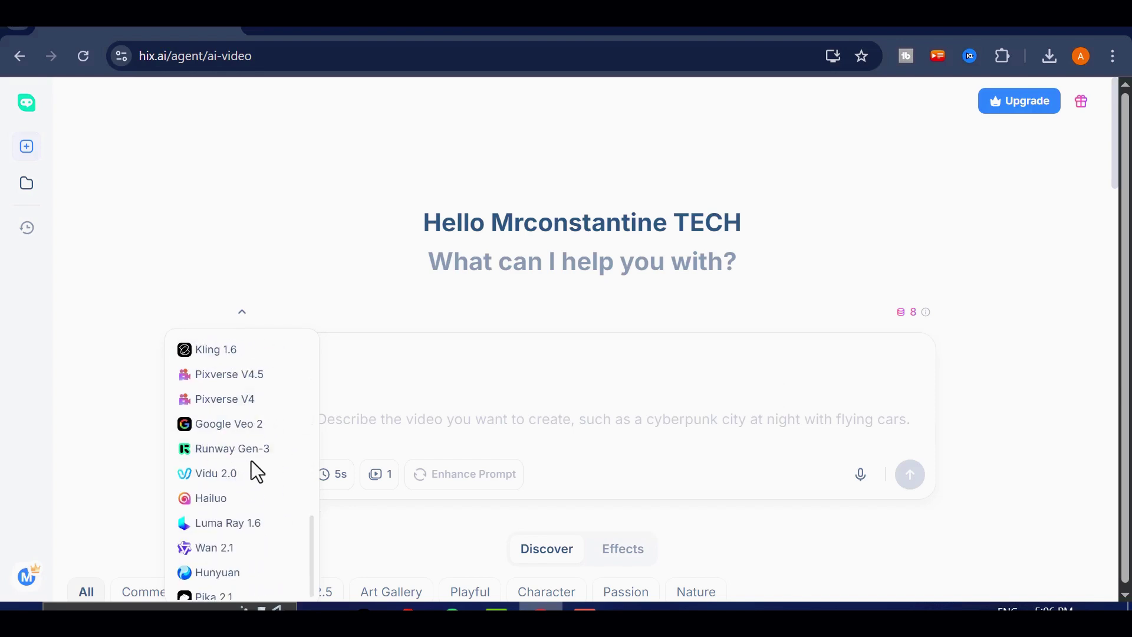
scroll(235, 378, "up", 12)
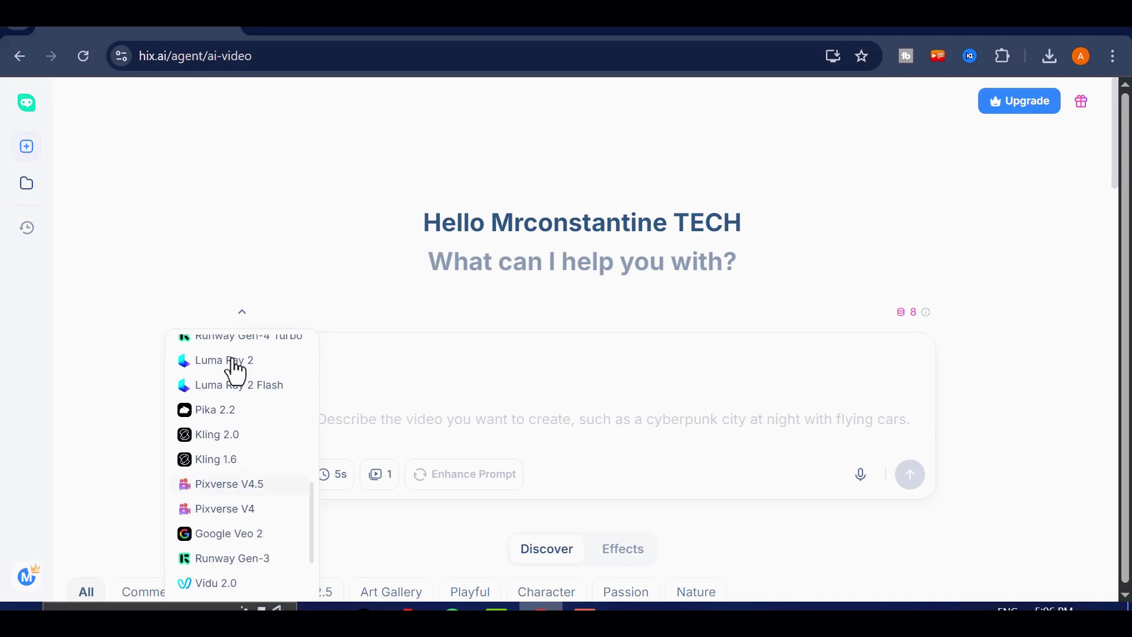
left_click(429, 406)
left_click(316, 411)
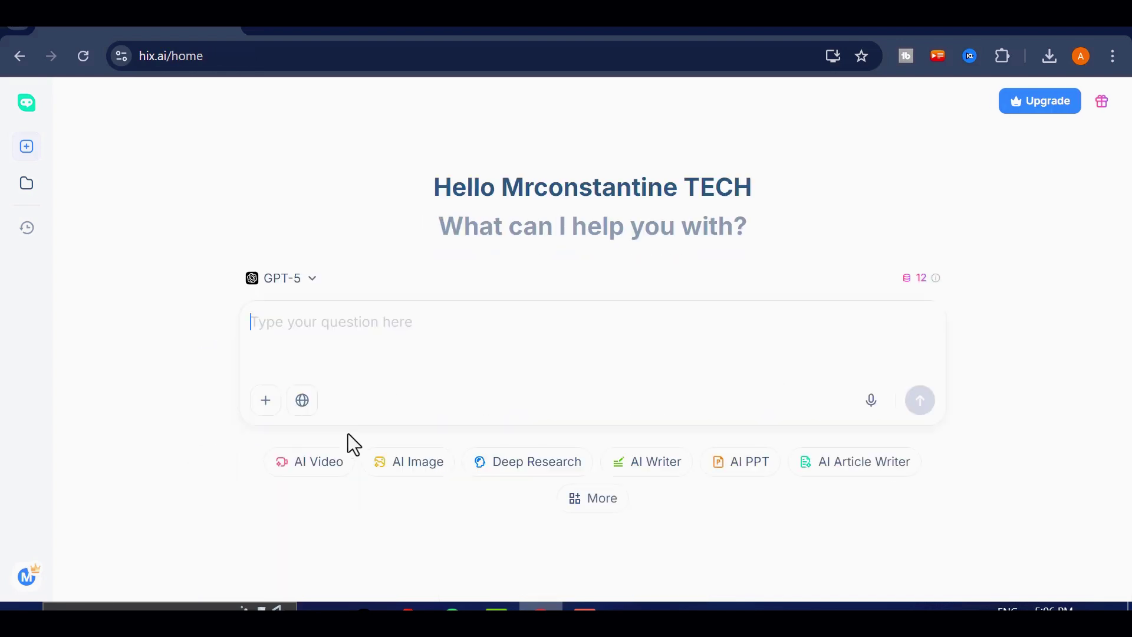
Step: Browse the AI Image models, try AI Writer, and expand More to reveal AI Homework Helper
left_click(418, 463)
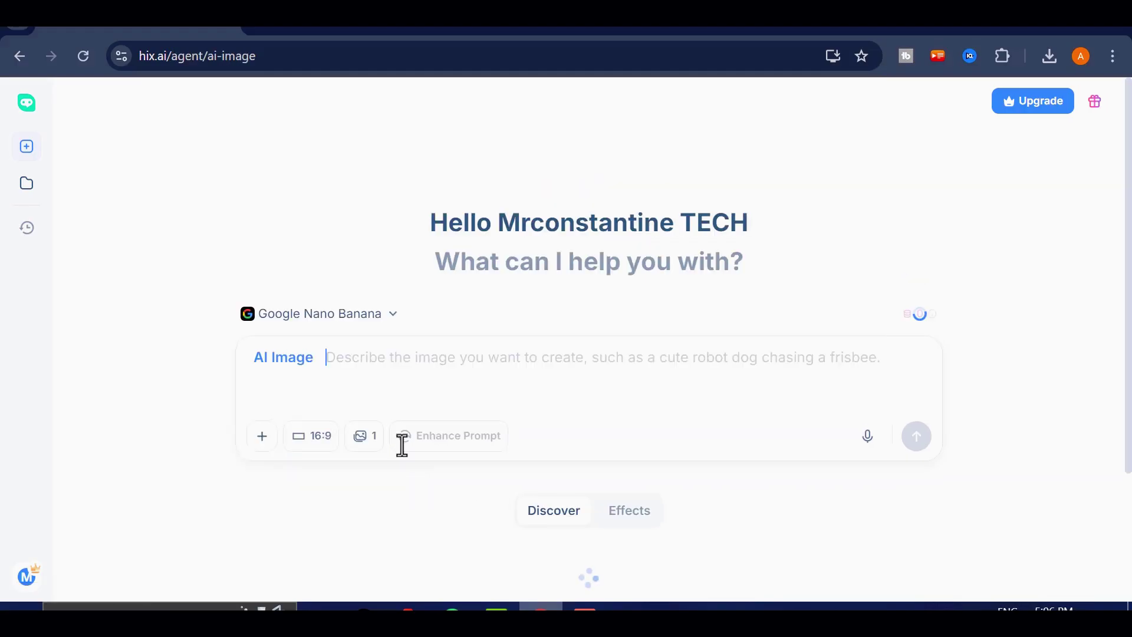
left_click(383, 314)
scroll(336, 397, "down", 3)
scroll(332, 566, "up", 3)
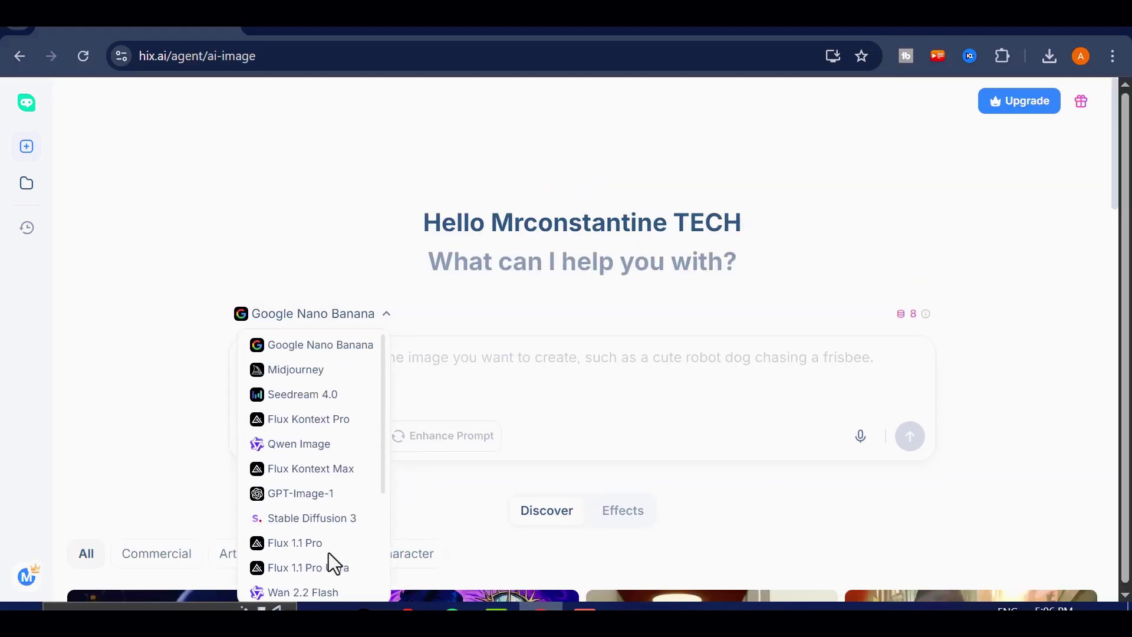
left_click(436, 359)
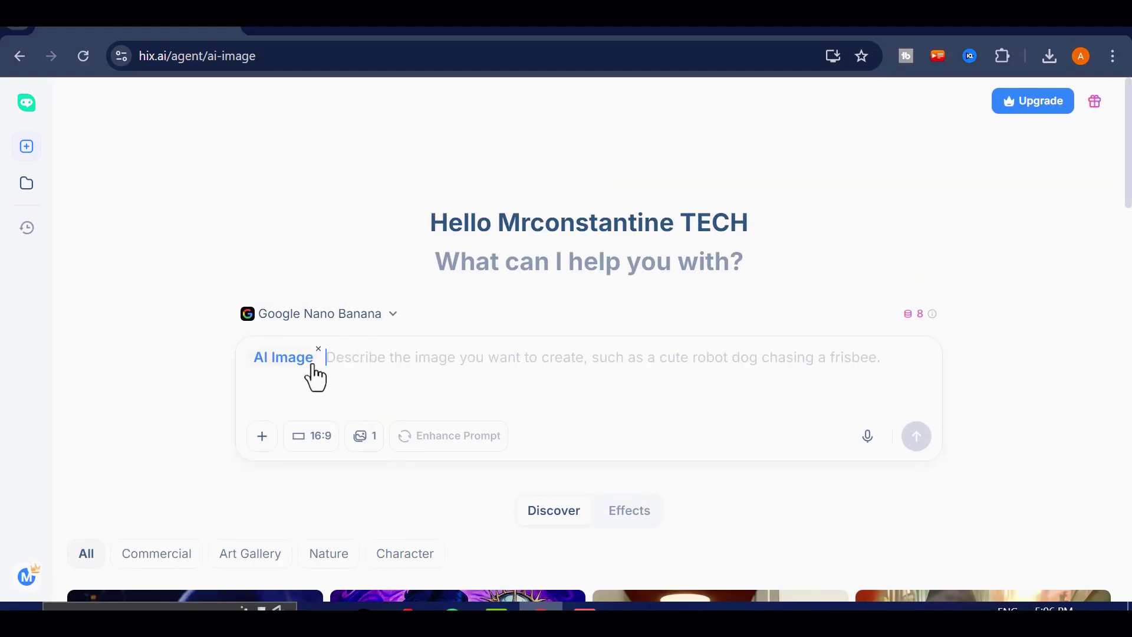
left_click(318, 351)
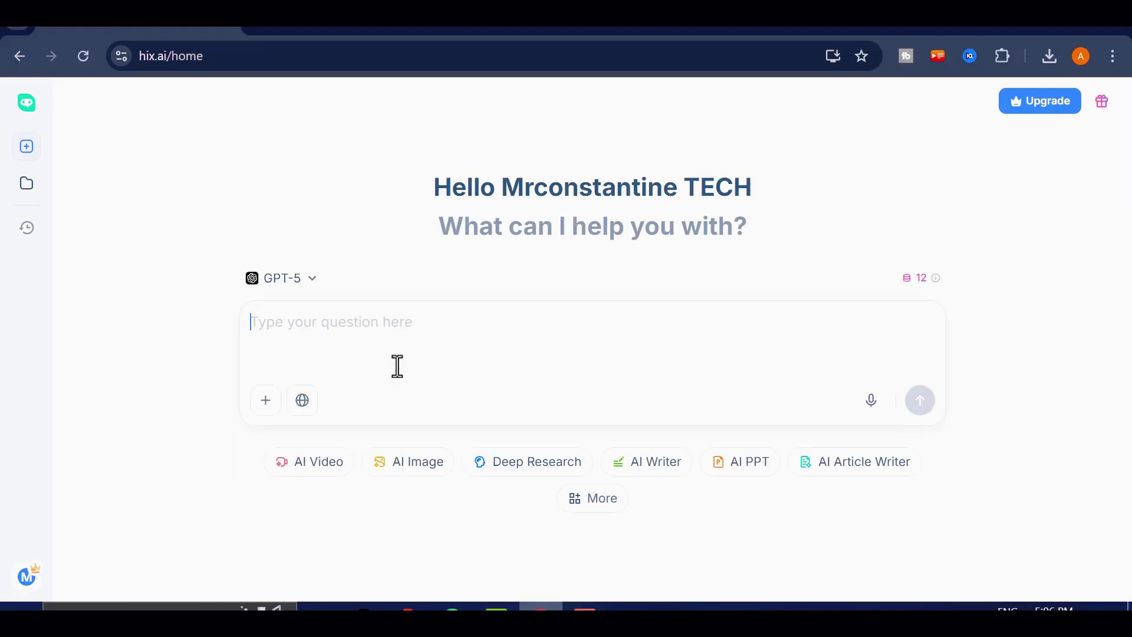
left_click(669, 470)
left_click(598, 500)
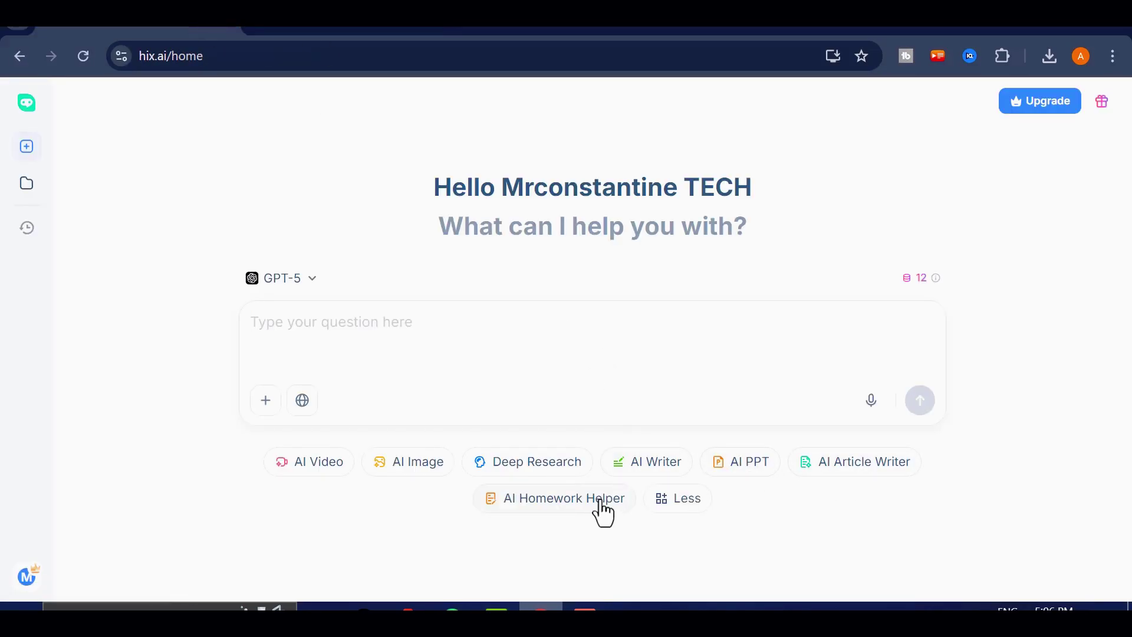